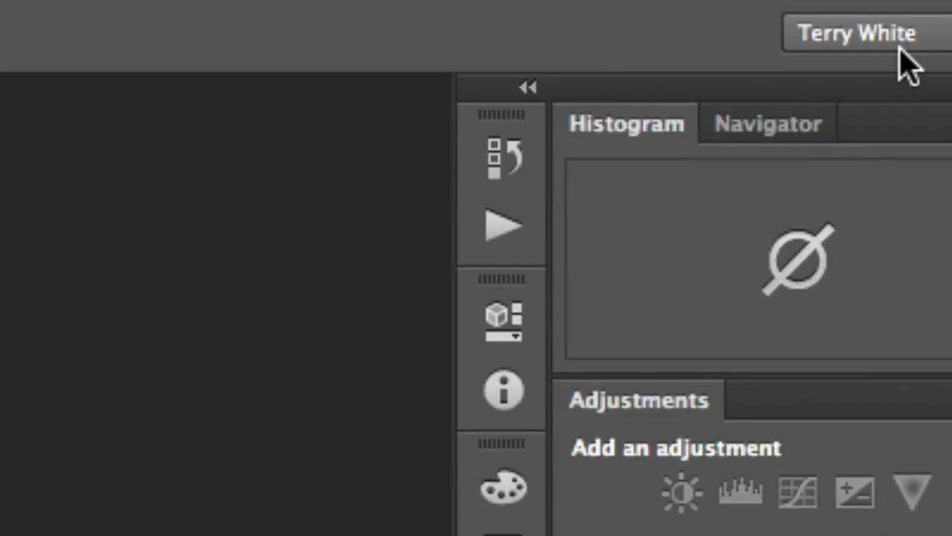
Switch to the Motion workspace and open Bracelet_Clip.mp4 from the PS Video Editing folder as a video document.
click(895, 30)
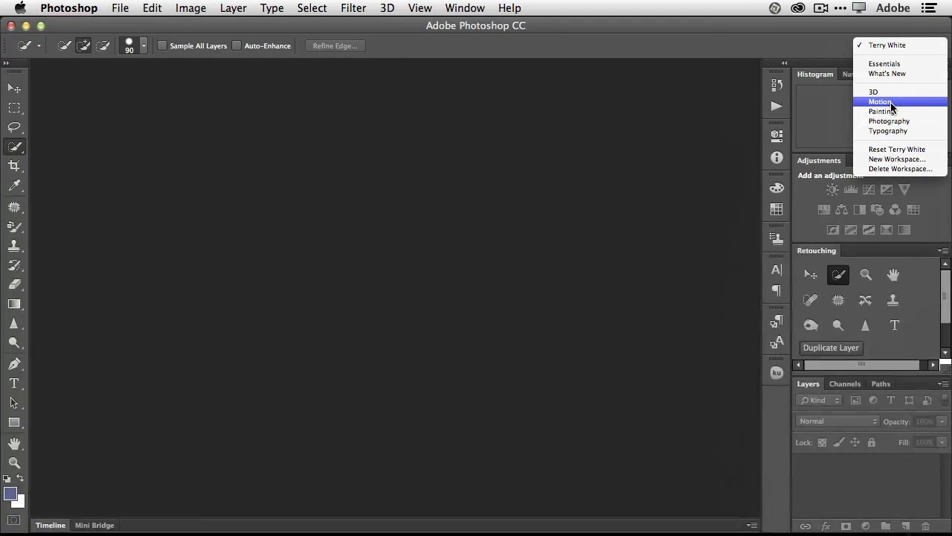
click(872, 215)
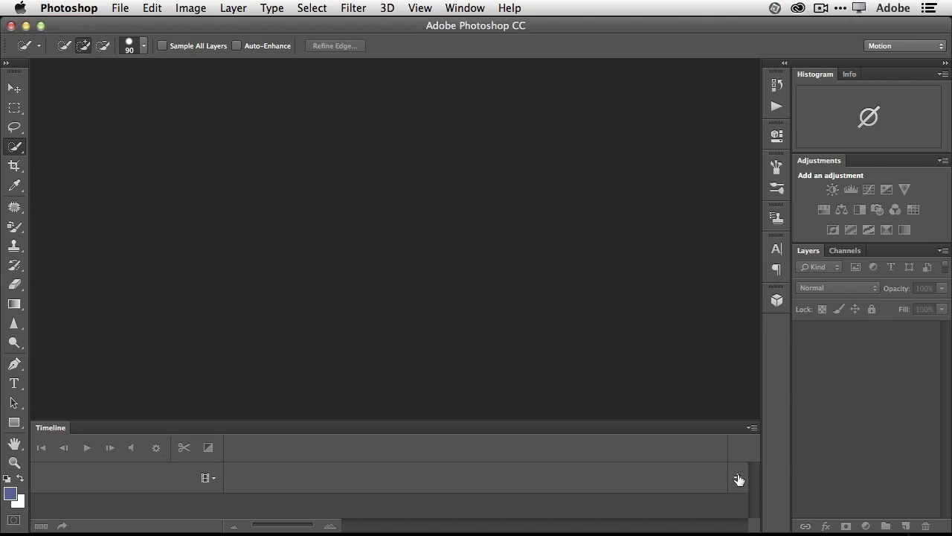
mouse_move(96, 530)
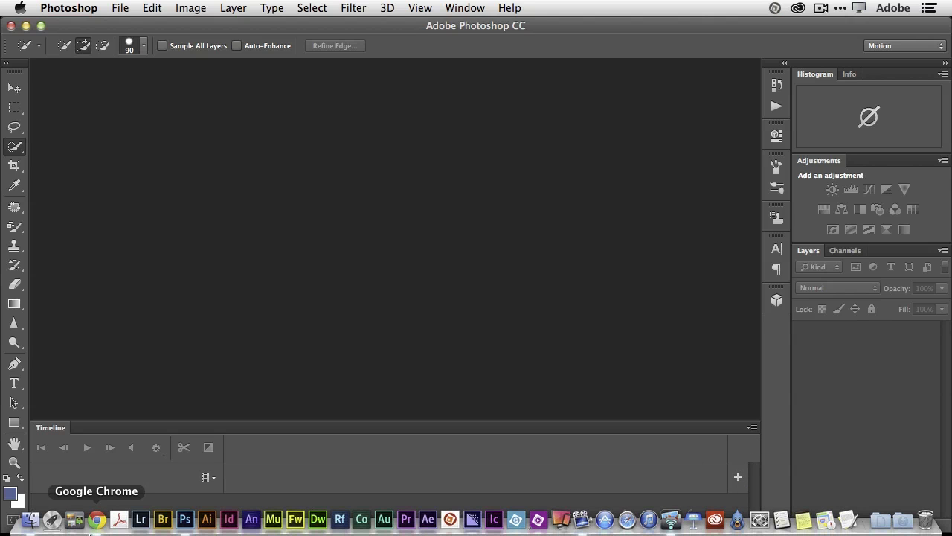
click(31, 519)
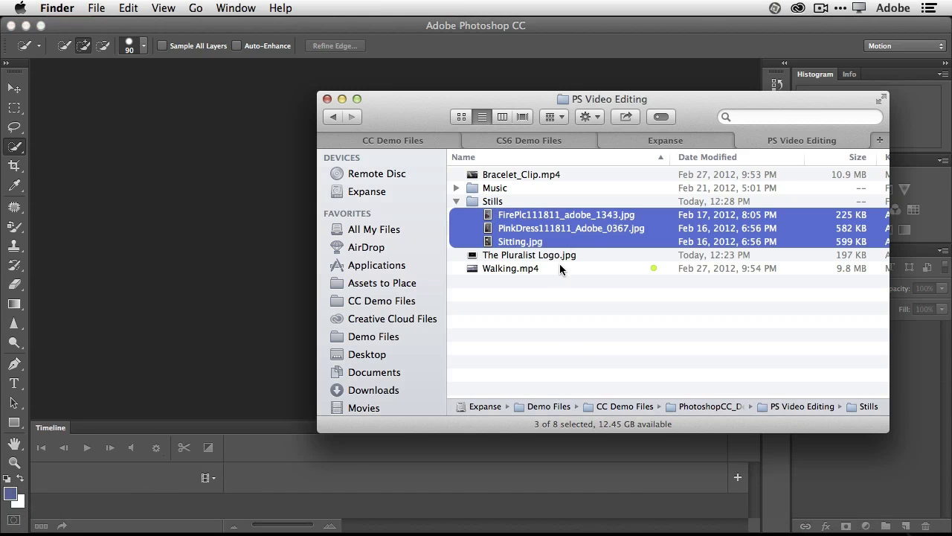
click(548, 299)
drag(525, 178, 183, 529)
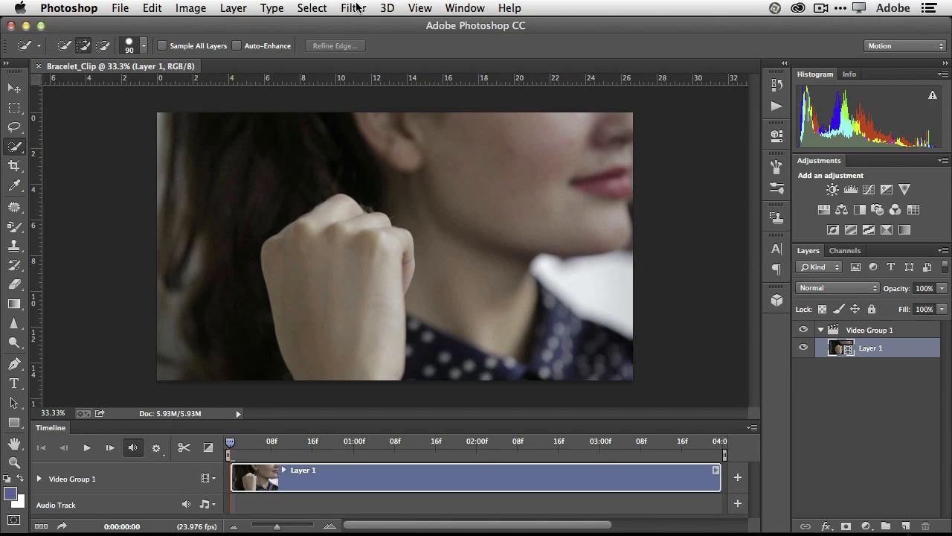
Play the bracelet clip through in the timeline.
click(356, 8)
click(358, 9)
click(87, 447)
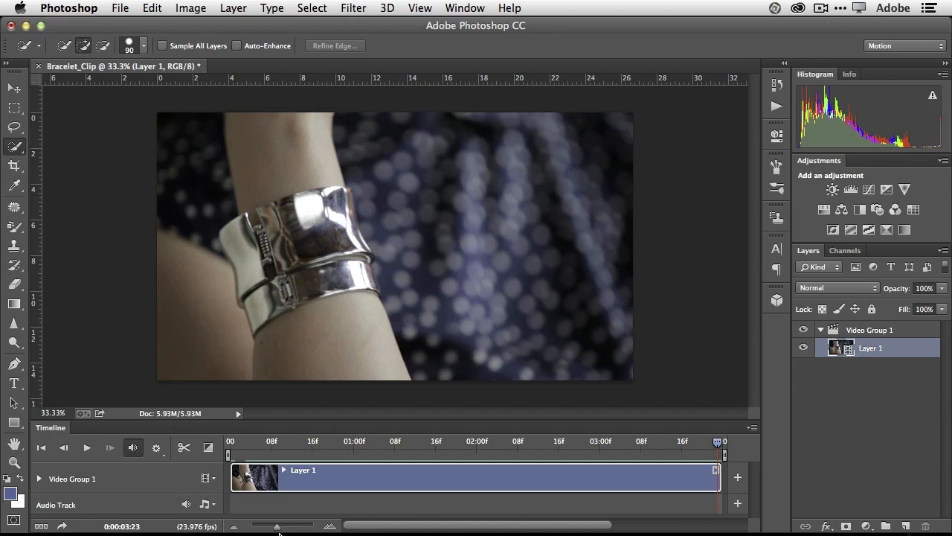
Place the three images from the Stills folder after the bracelet clip, enlarging the FirePlc111811_adobe_1343 image beyond the frame's height.
drag(276, 526, 264, 527)
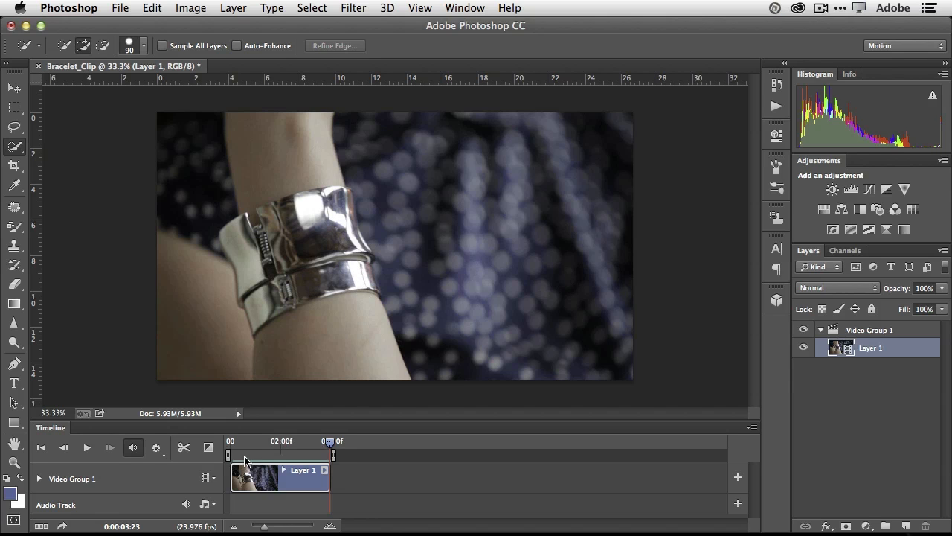
mouse_move(103, 532)
click(31, 523)
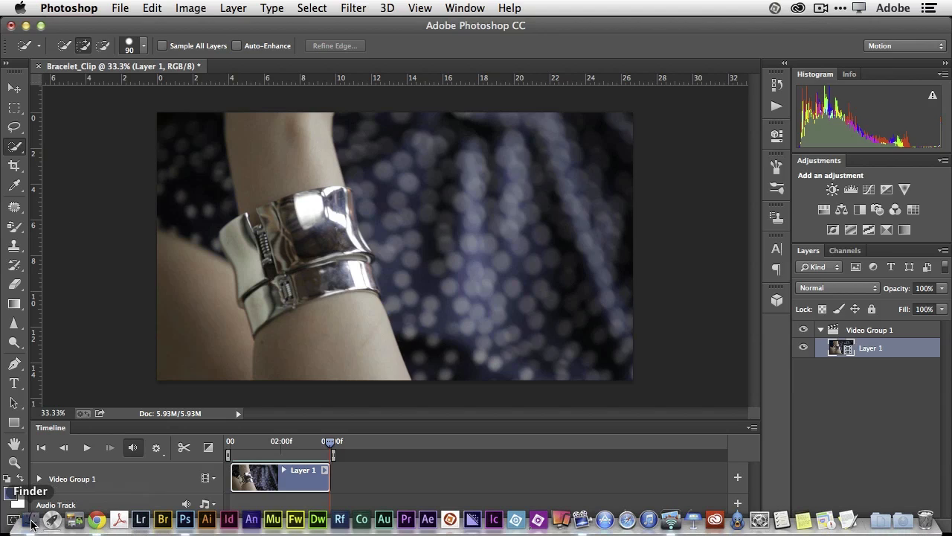
click(545, 216)
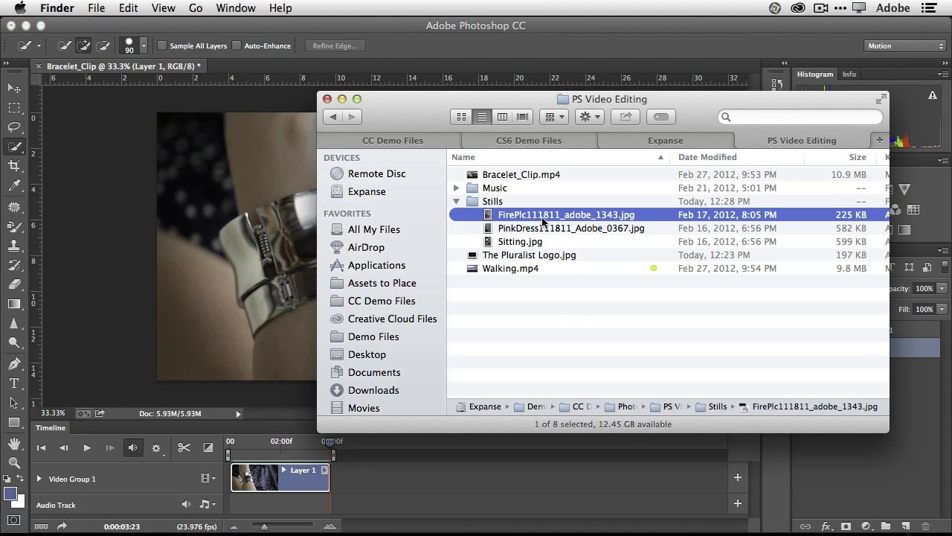
shift+click(539, 242)
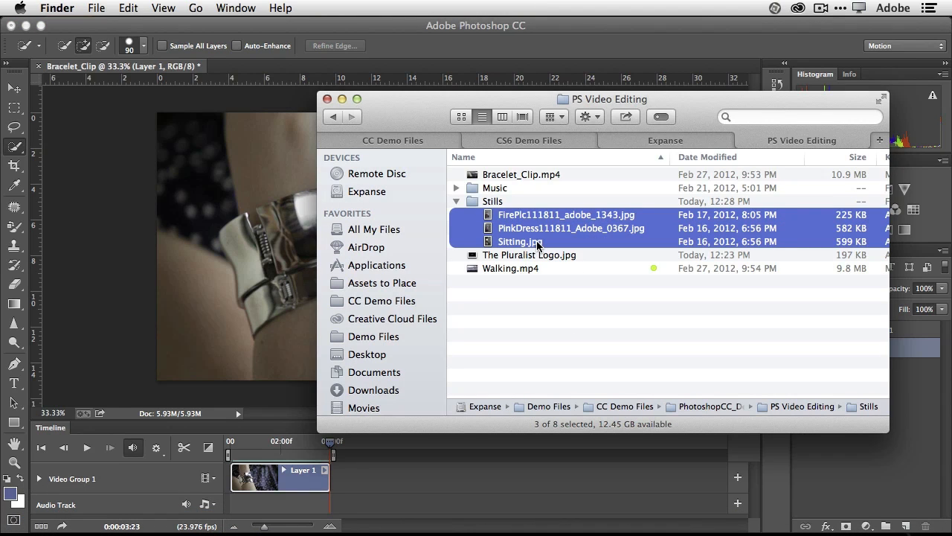
drag(539, 243, 281, 224)
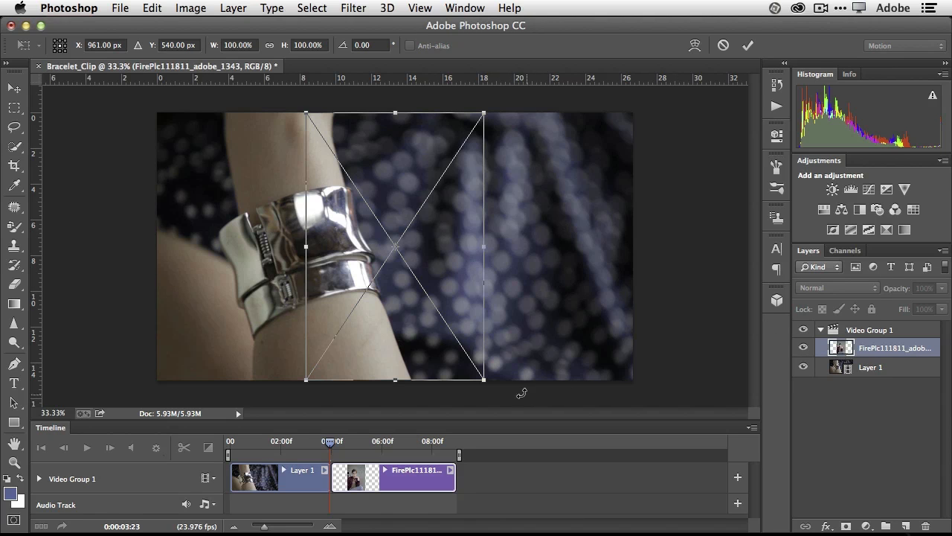
drag(483, 381, 503, 404)
drag(306, 112, 289, 92)
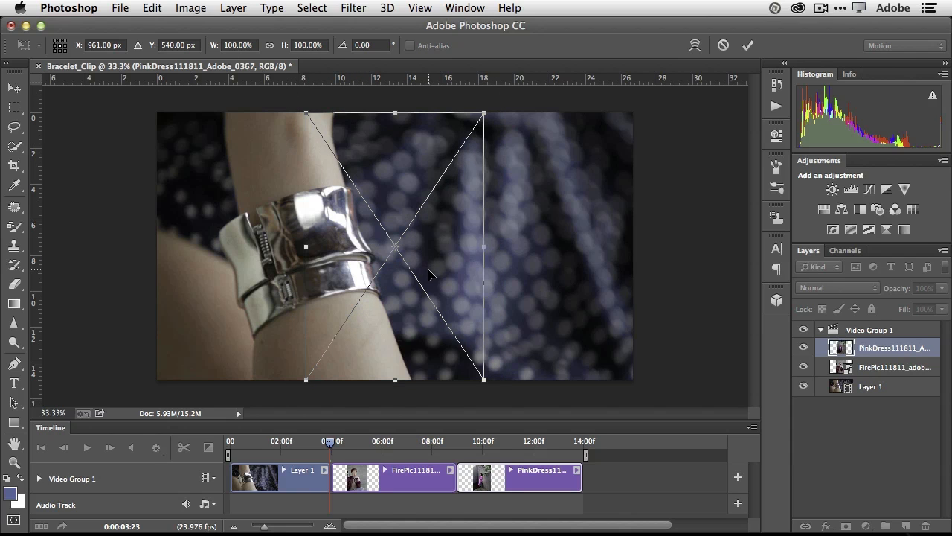
Place the PinkDress image against the frame's right edge at X 1560 px and the Sitting image against its left edge at X 360 px.
drag(403, 278, 547, 278)
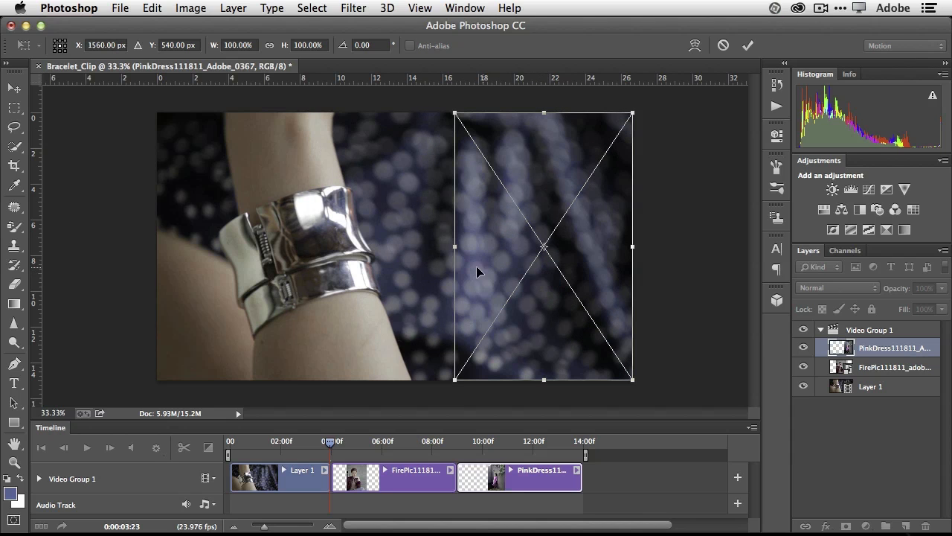
key(Return)
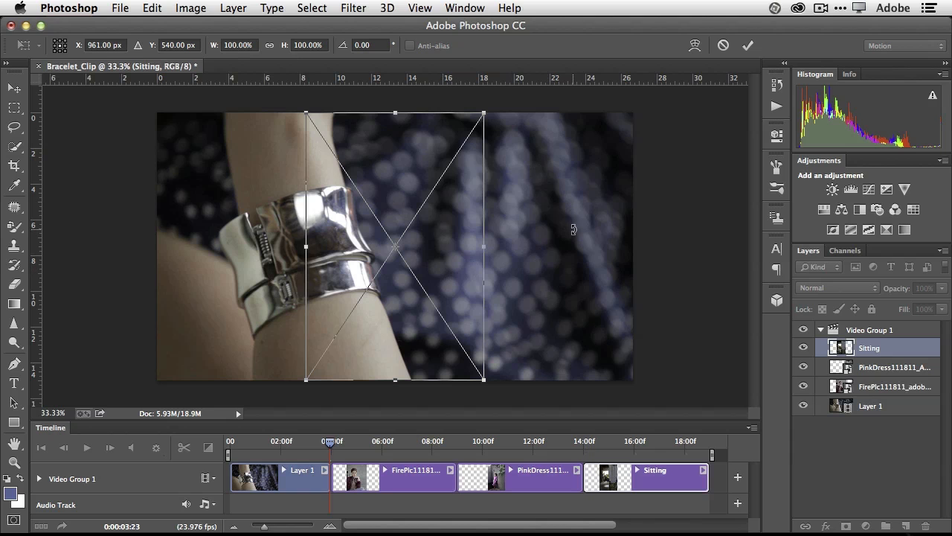
drag(448, 235, 298, 234)
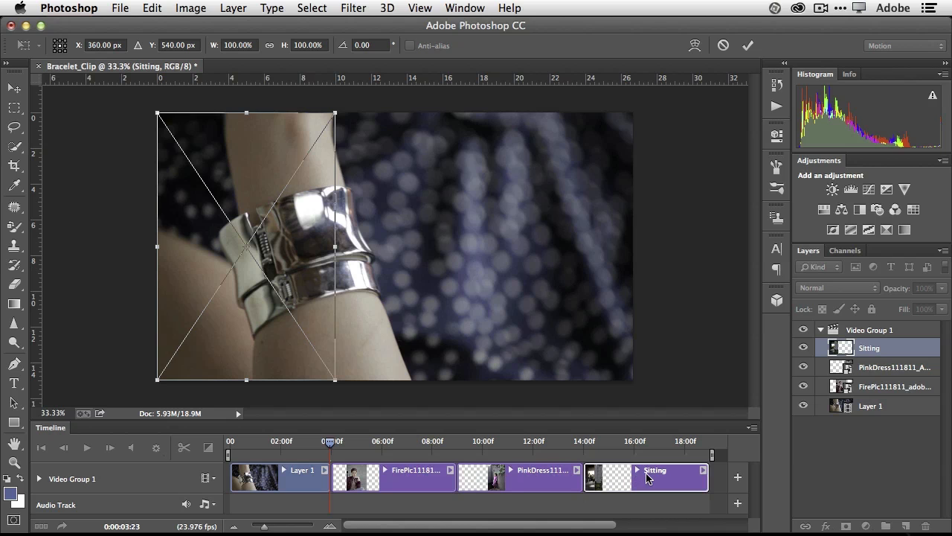
key(Return)
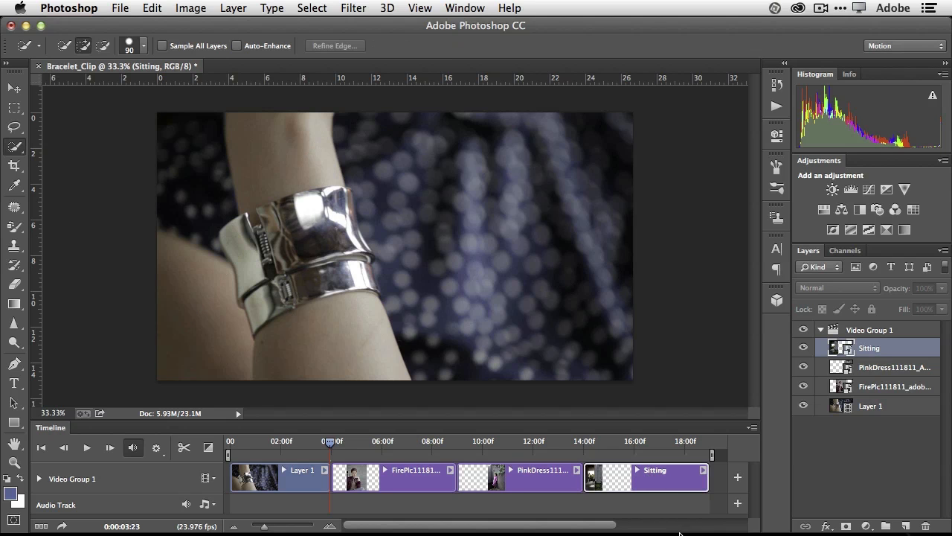
Move the Sitting, PinkDress and FirePlc layers out of Video Group 1 onto their own tracks above it.
drag(328, 447, 396, 447)
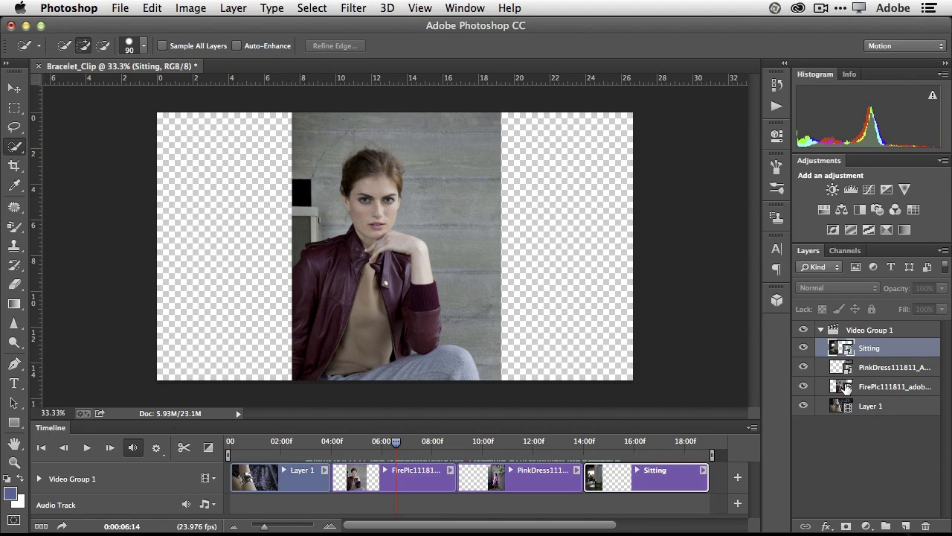
shift+click(847, 387)
drag(847, 388, 843, 327)
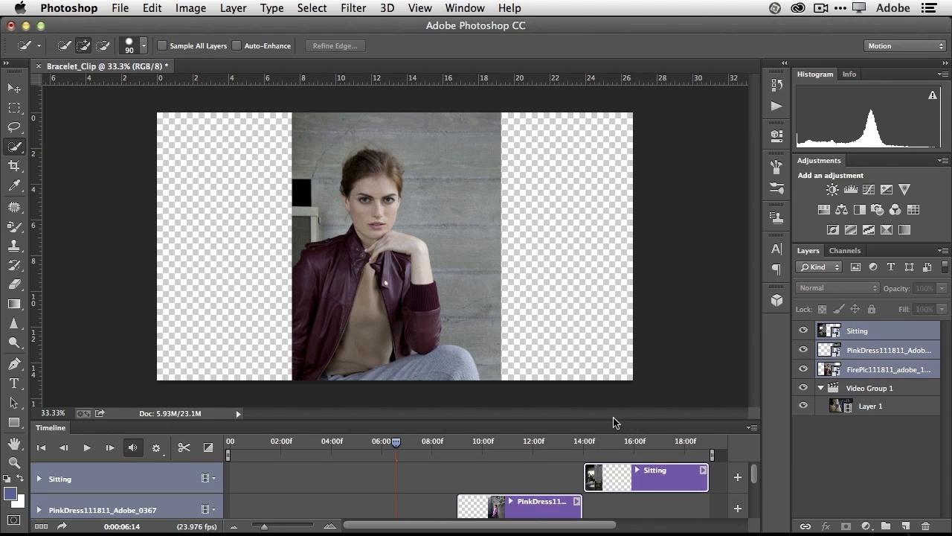
Shift the PinkDress and Sitting clips earlier in the timeline so both start together with the FirePlc clip.
drag(611, 421, 608, 362)
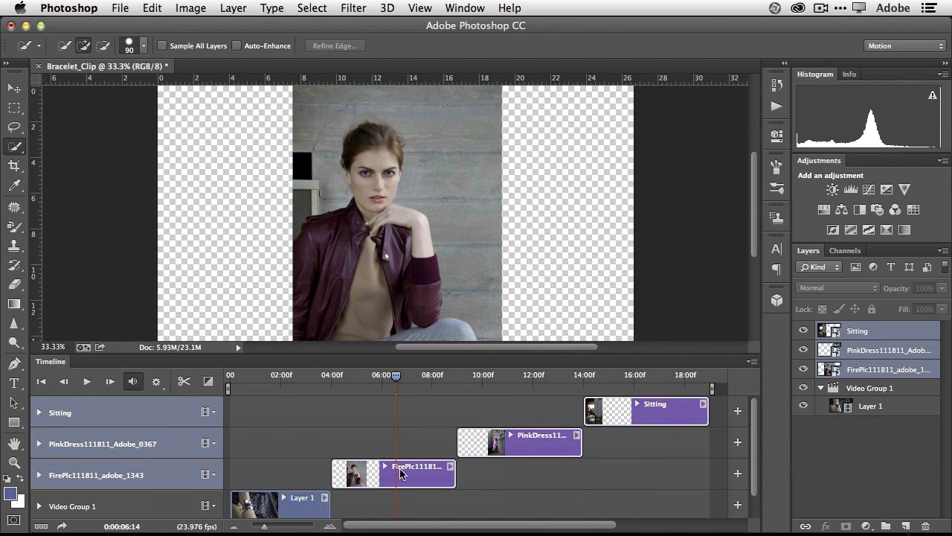
click(503, 471)
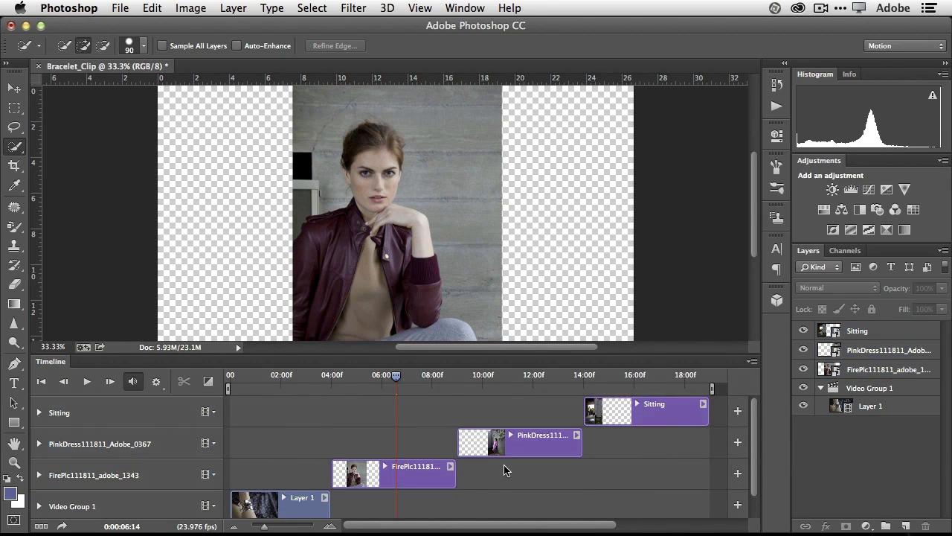
drag(517, 447, 391, 447)
drag(649, 417, 399, 406)
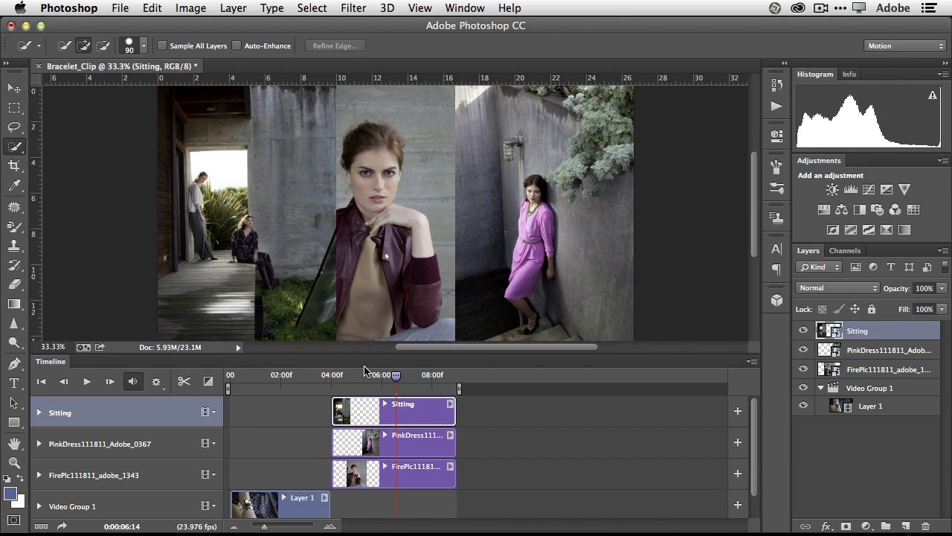
Preview the transition from the bracelet clip to the three stacked stills, starting at 0:00:03:05.
drag(396, 376, 313, 380)
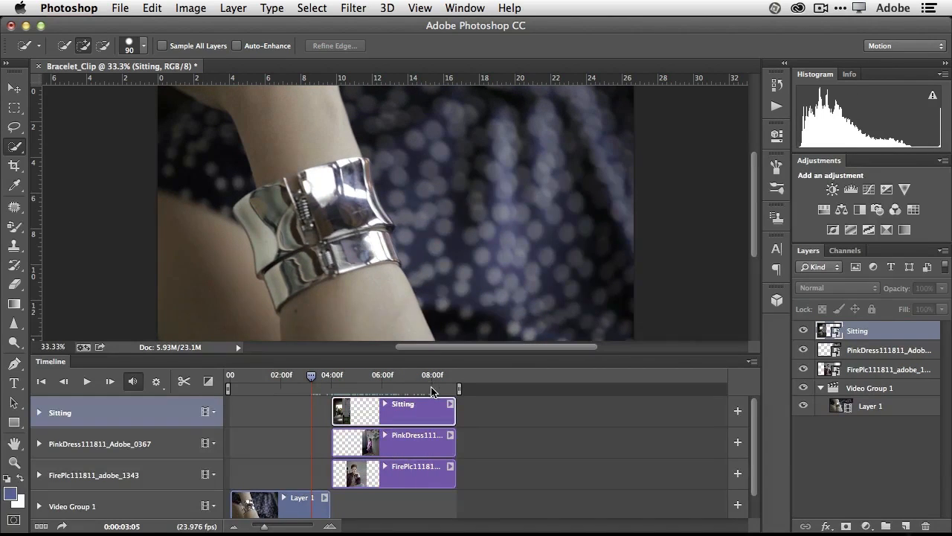
key(space)
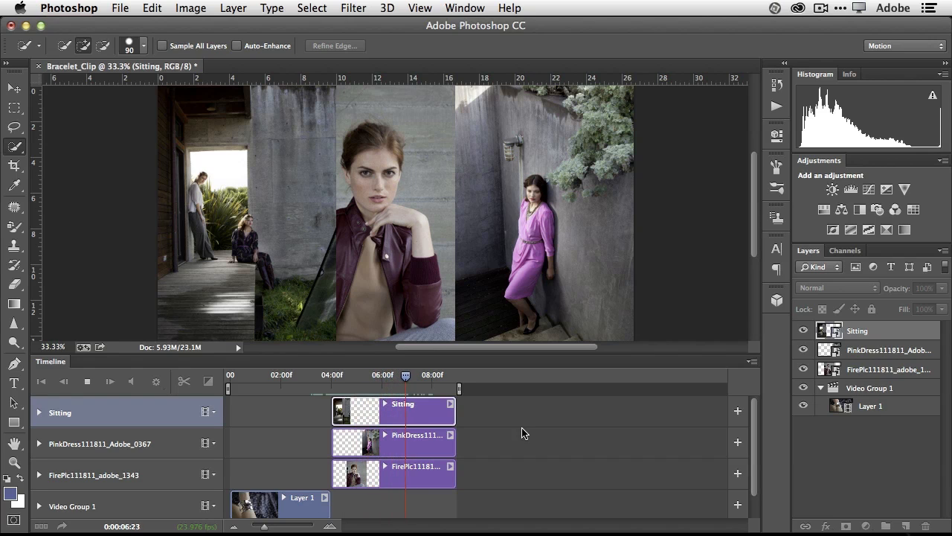
key(space)
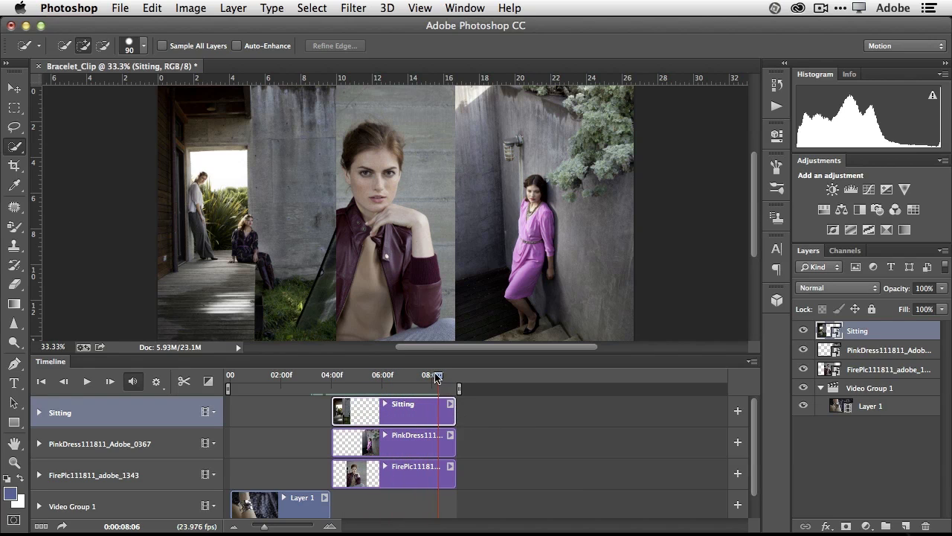
Set the playhead to the start of the stills at 0:00:04:01 and expand the animation properties of all three still tracks.
drag(439, 377, 332, 380)
click(385, 405)
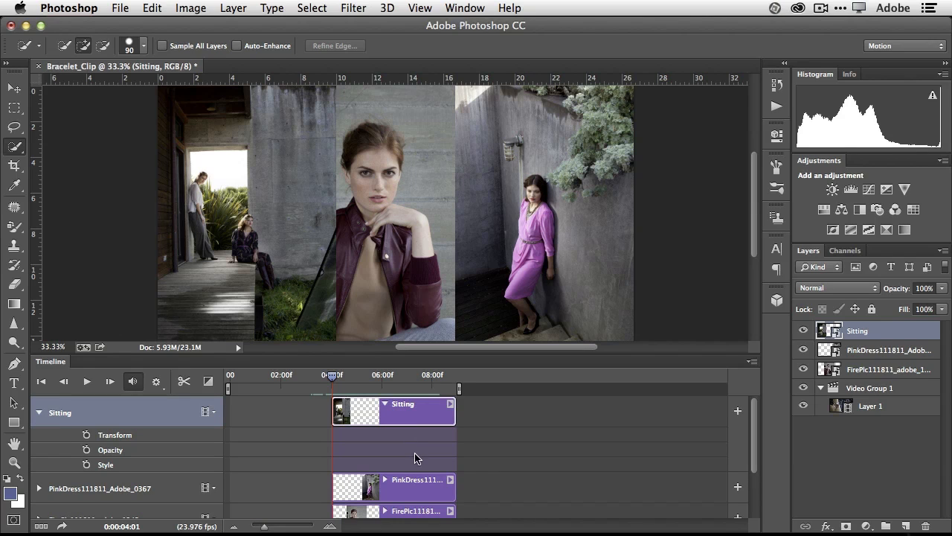
click(386, 484)
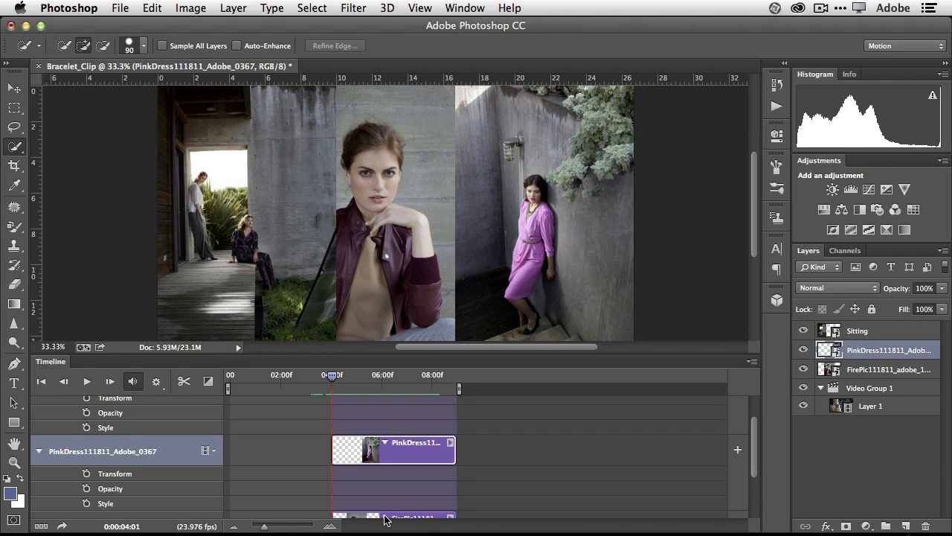
click(386, 518)
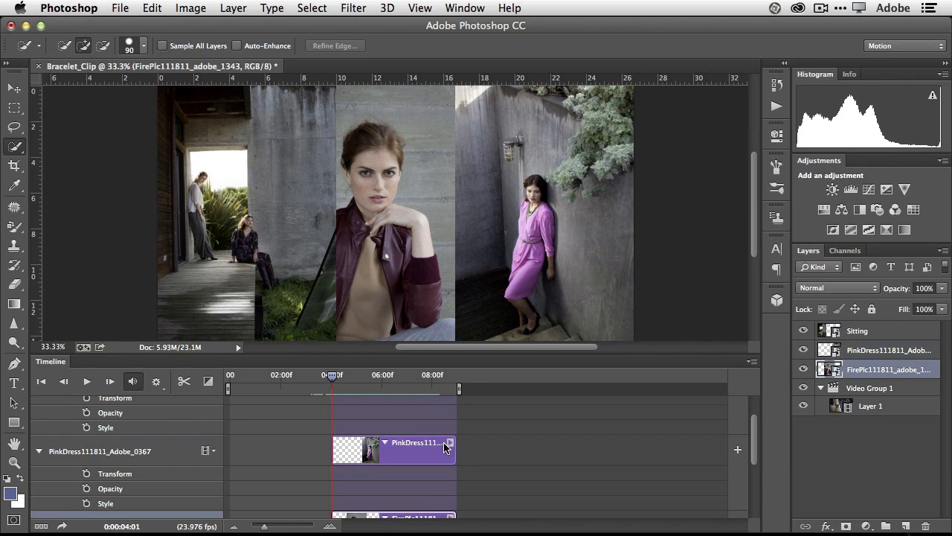
scroll(444, 447, up, 2)
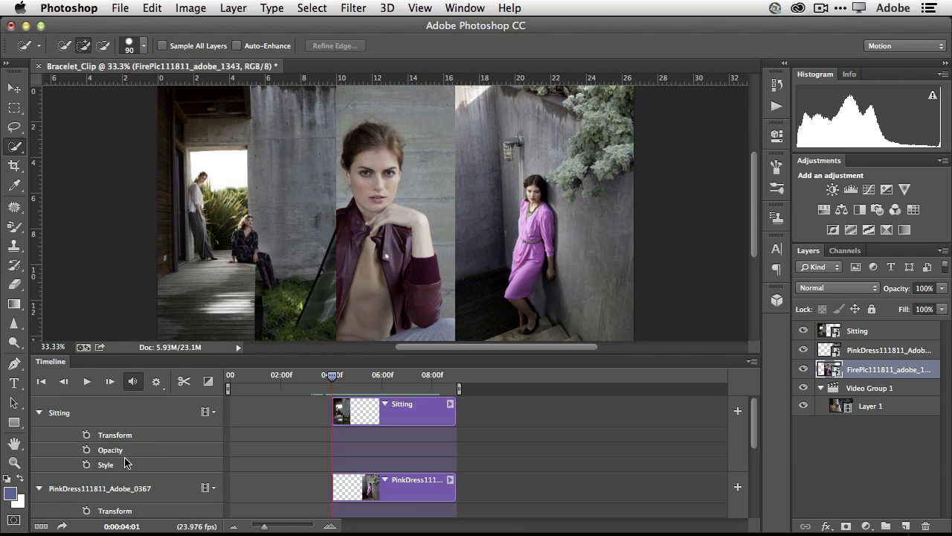
Enable Transform keyframing for the Sitting, PinkDress and FirePlc stills at the playhead, with the Move tool active.
click(87, 436)
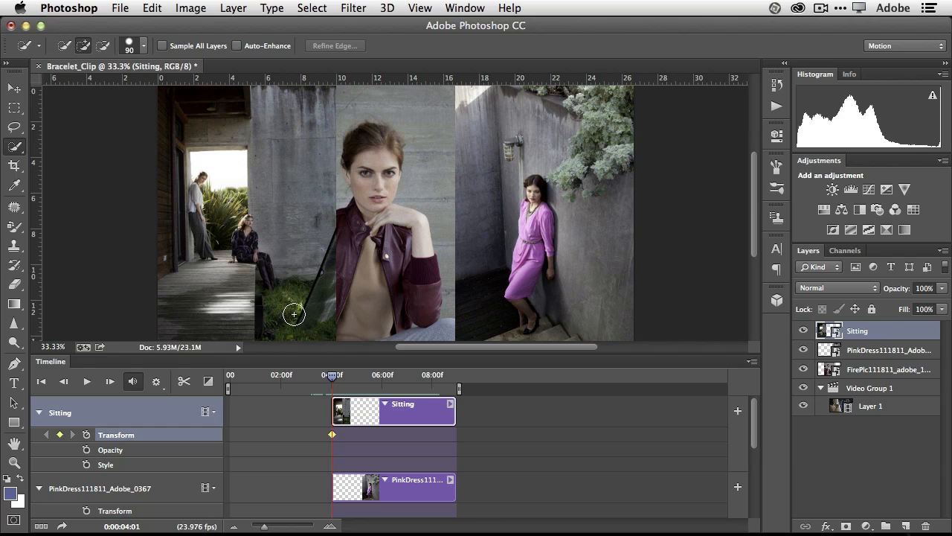
click(14, 88)
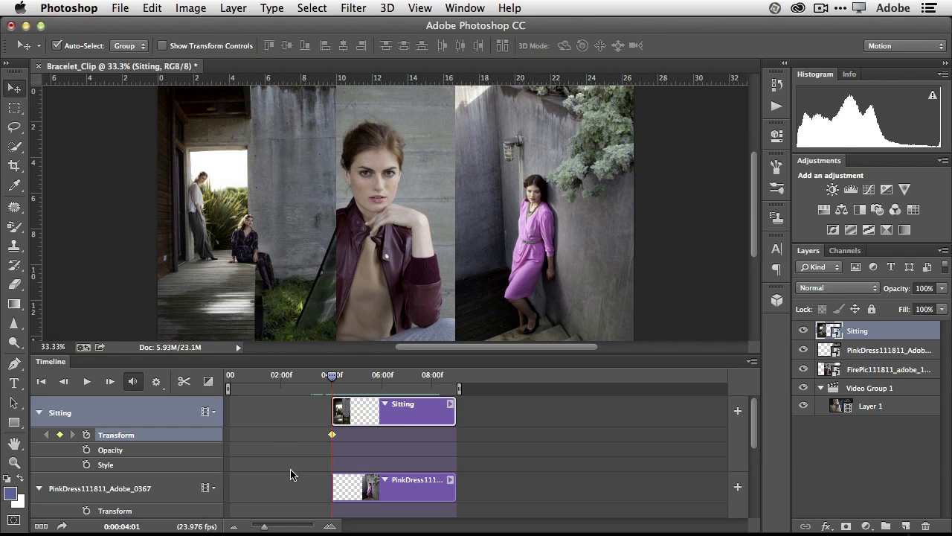
click(86, 511)
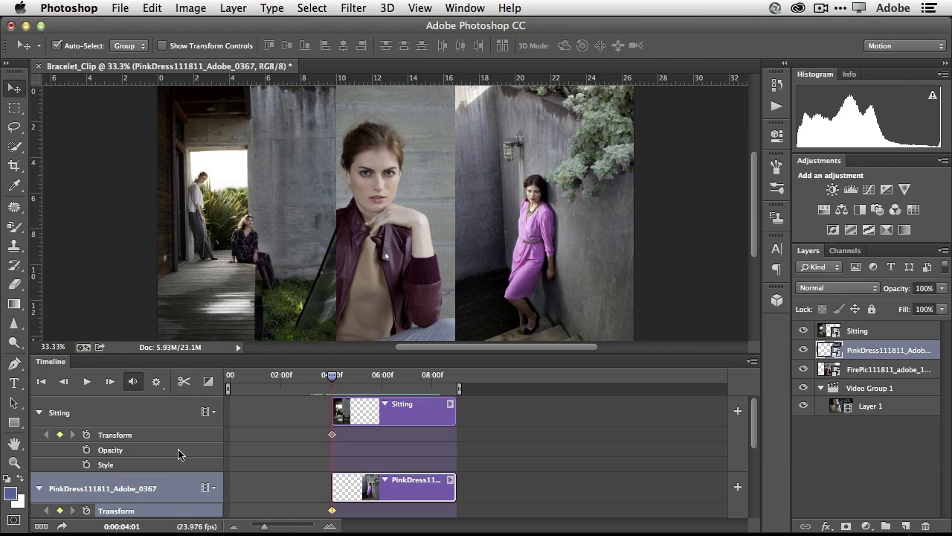
scroll(327, 469, down, 5)
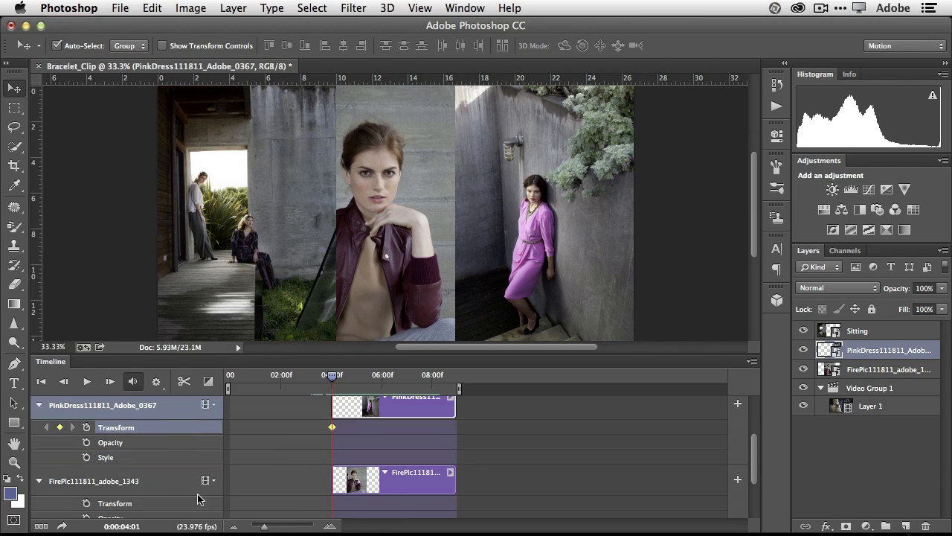
click(86, 503)
scroll(277, 444, up, 5)
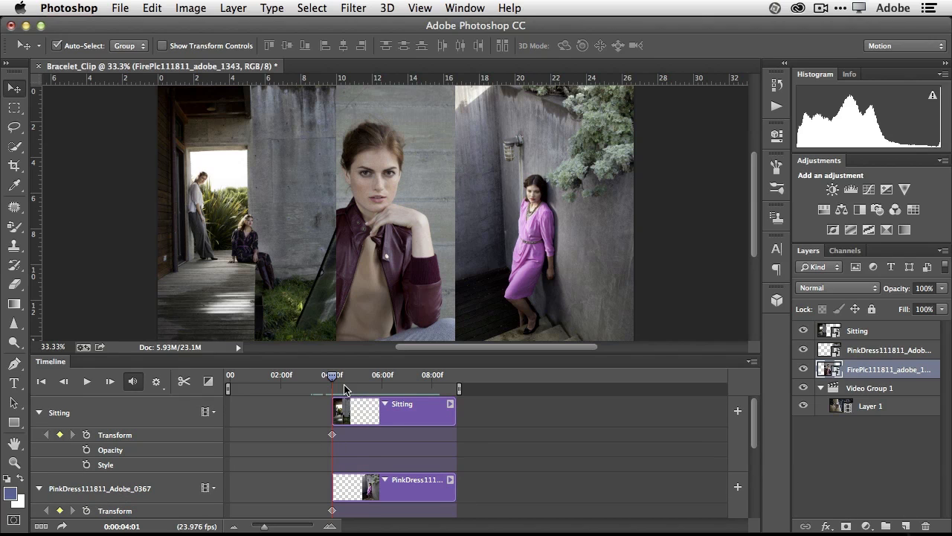
At 0:00:08:22, scale the Sitting still to about 136%, extending it past the canvas edges, to set its ending Transform keyframe.
drag(334, 382, 456, 379)
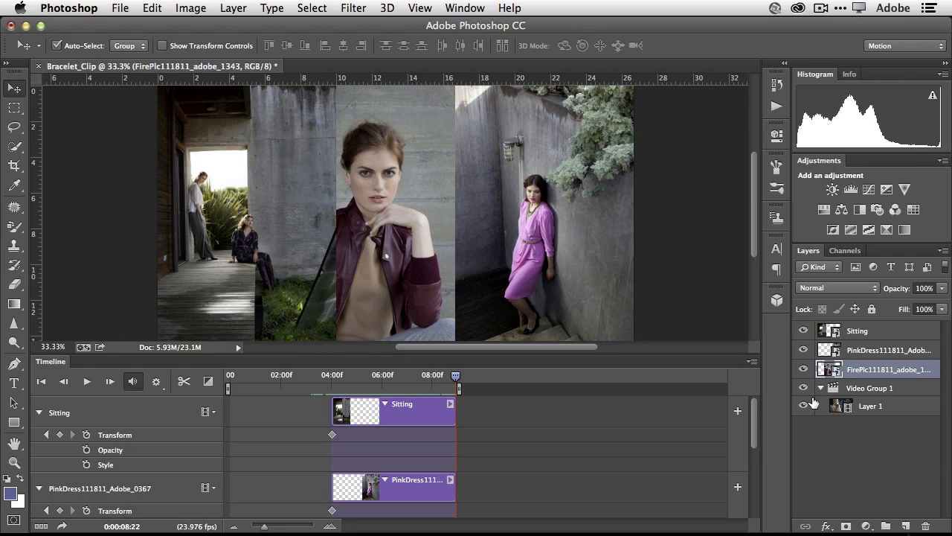
click(828, 332)
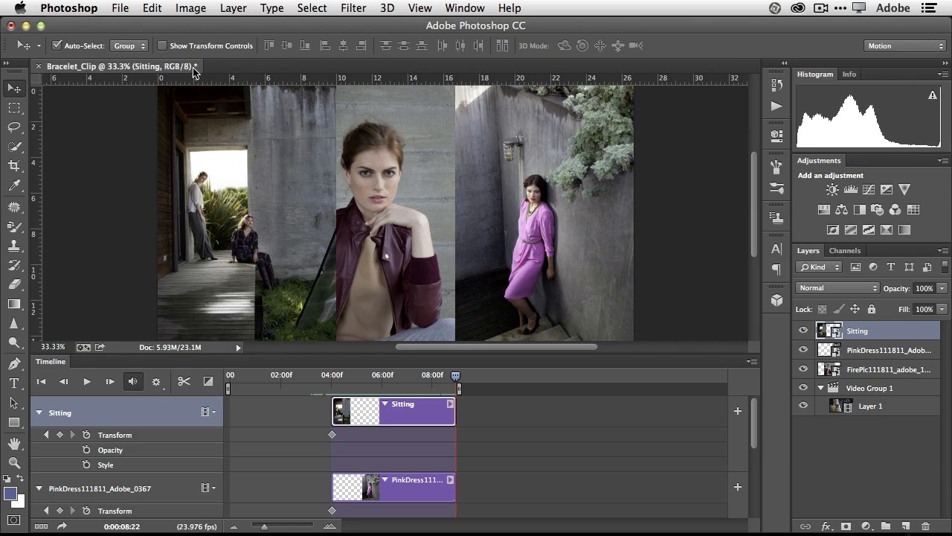
click(152, 8)
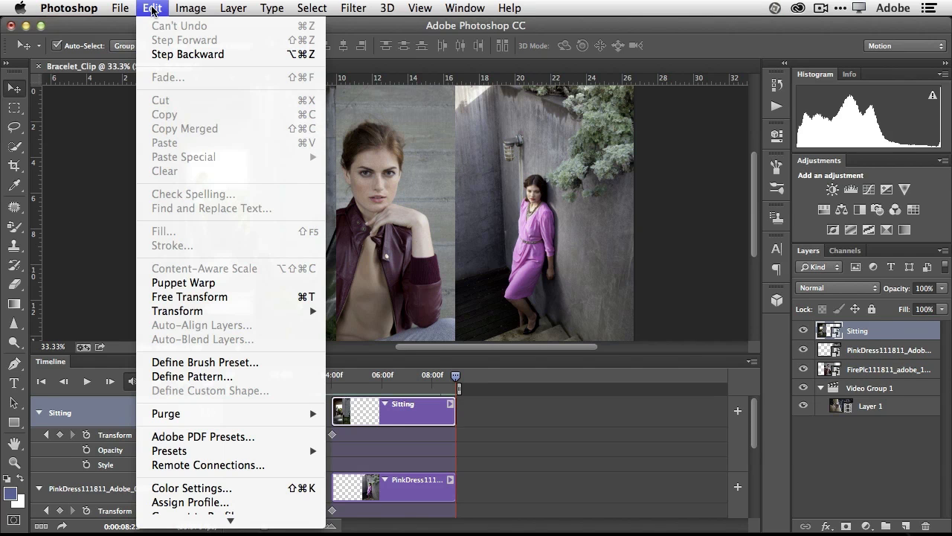
click(245, 298)
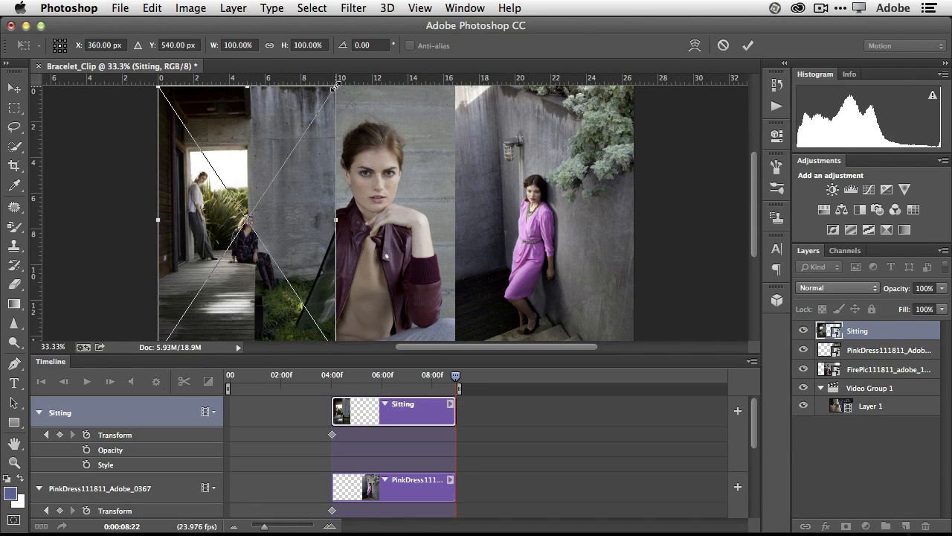
drag(335, 87, 412, 154)
scroll(461, 253, down, 5)
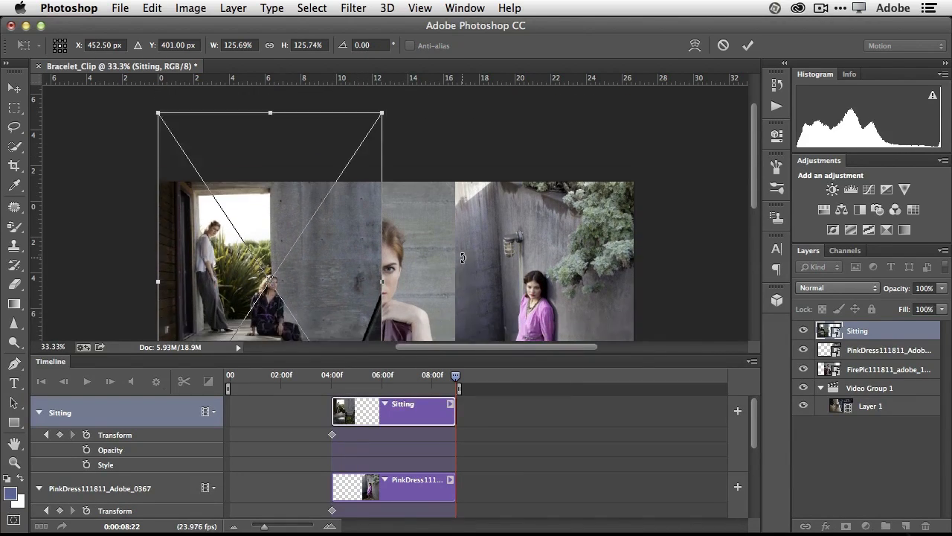
scroll(462, 259, down, 5)
scroll(462, 258, left, 2)
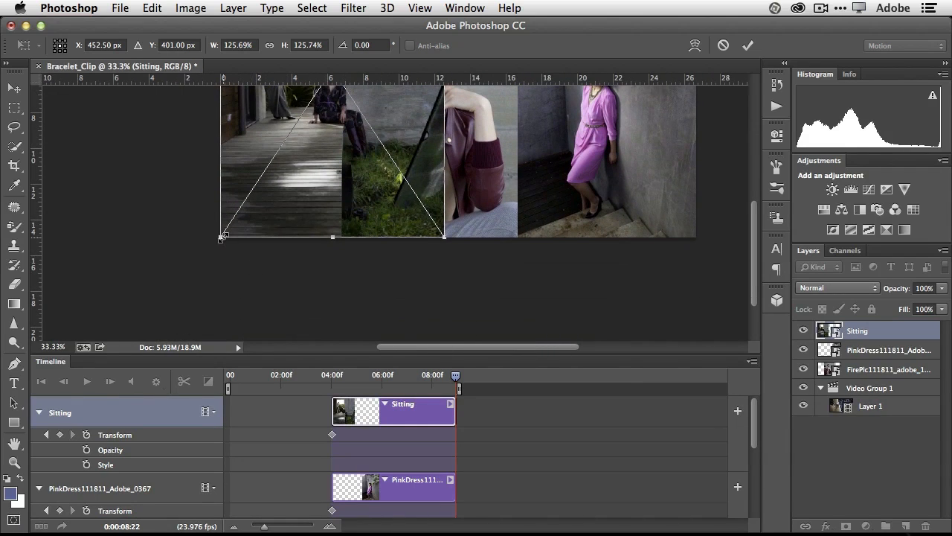
drag(221, 238, 200, 260)
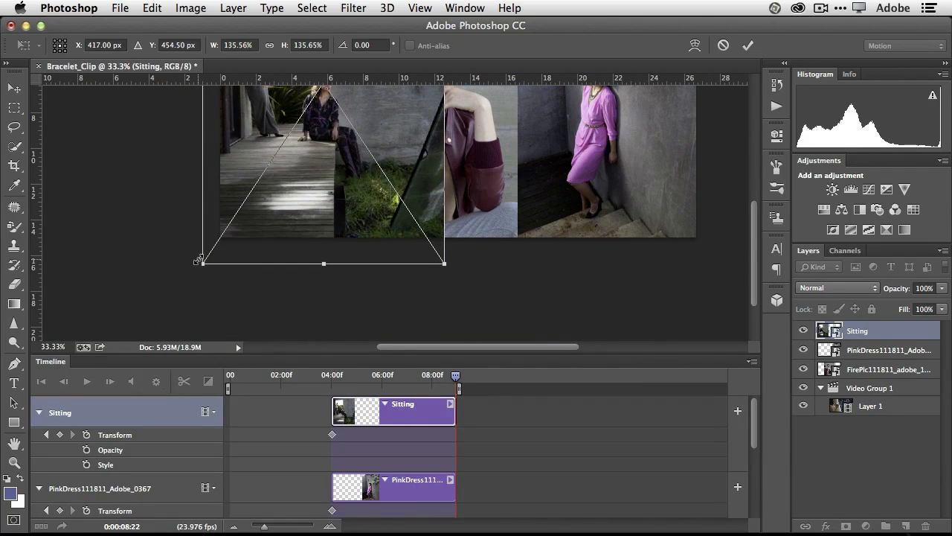
scroll(509, 224, up, 3)
scroll(509, 224, down, 1)
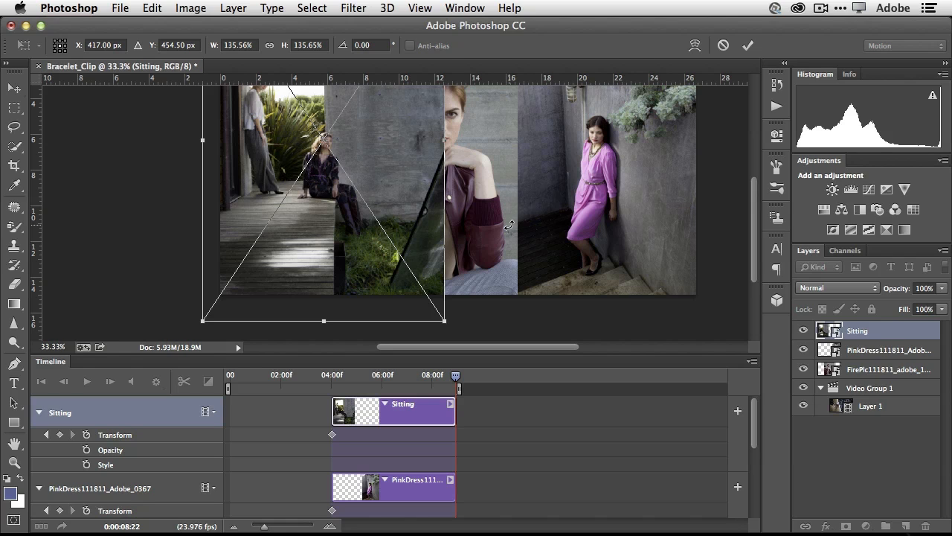
key(Return)
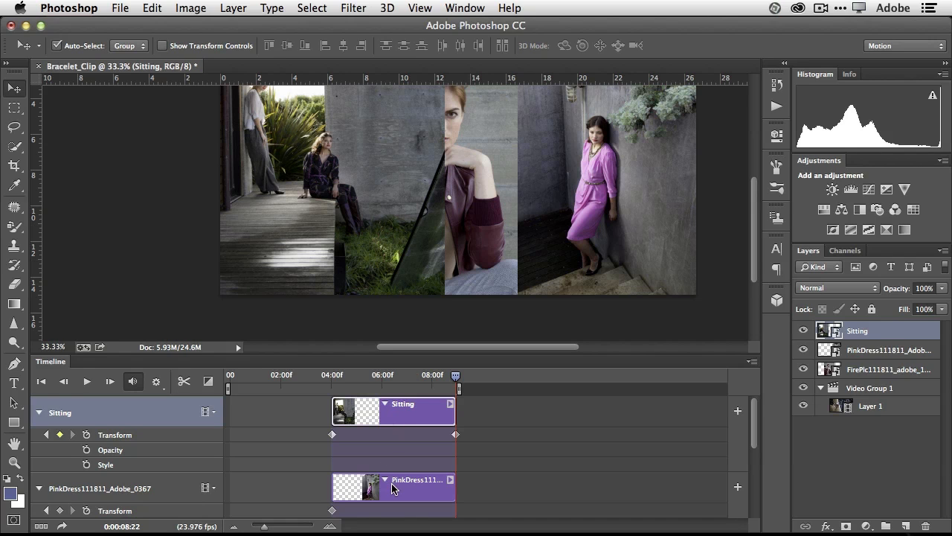
Scale the PinkDress still to about 139% at the playhead, extending it beyond the canvas, to set its ending Transform keyframe.
click(395, 488)
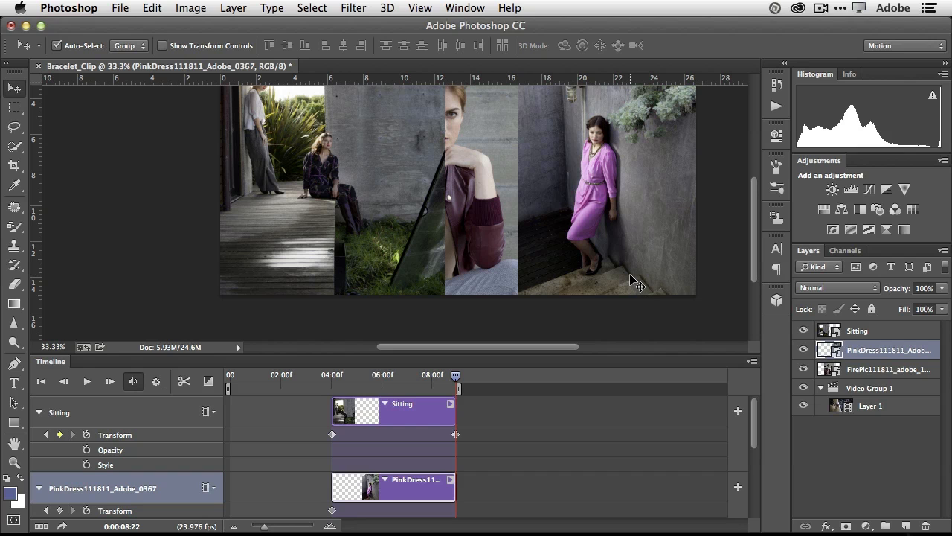
key(super+t)
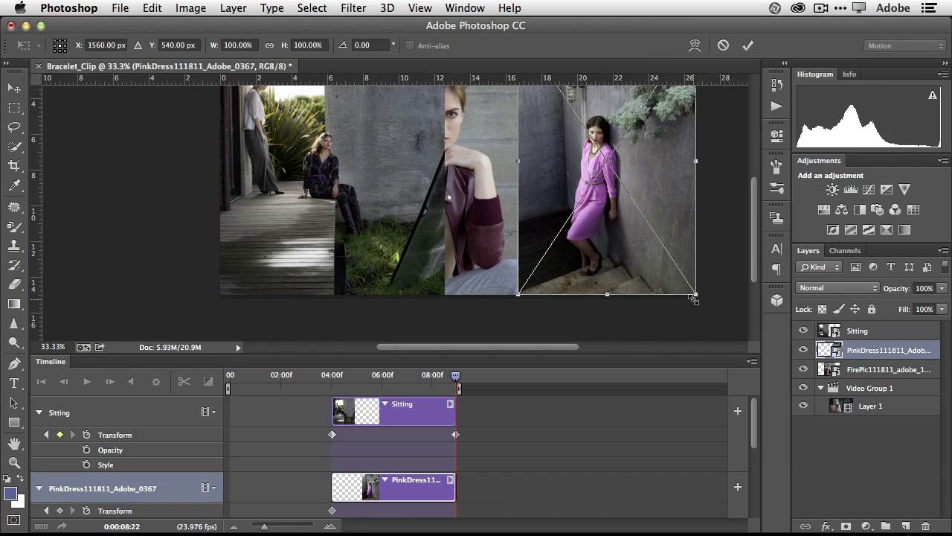
mouse_move(694, 294)
mouse_down()
mouse_move(729, 343)
mouse_move(707, 288)
mouse_up()
scroll(714, 209, up, 5)
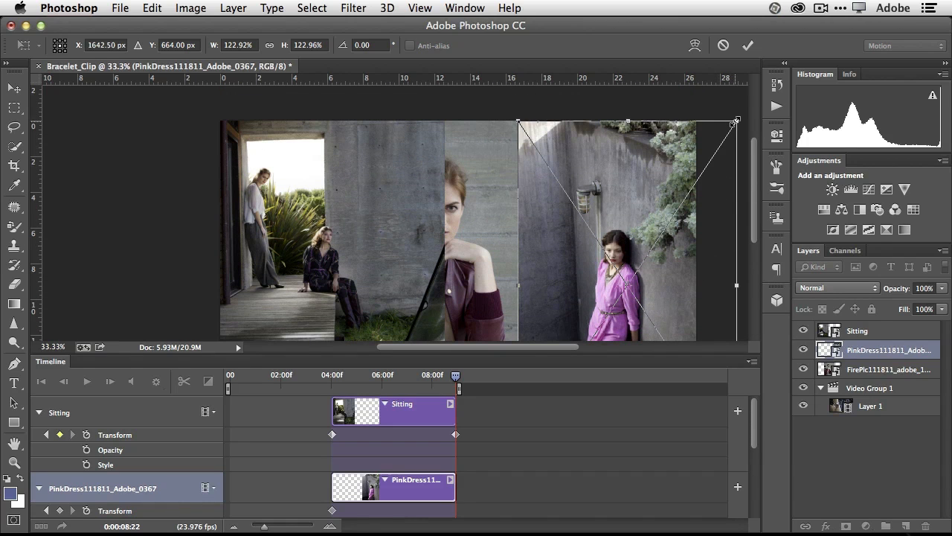
drag(735, 121, 689, 102)
drag(536, 221, 537, 210)
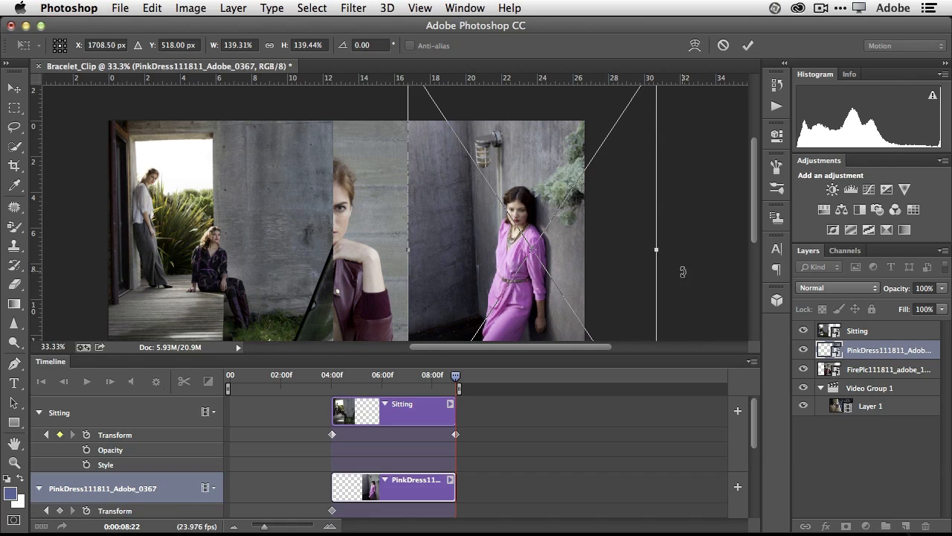
scroll(677, 277, down, 3)
scroll(436, 431, down, 3)
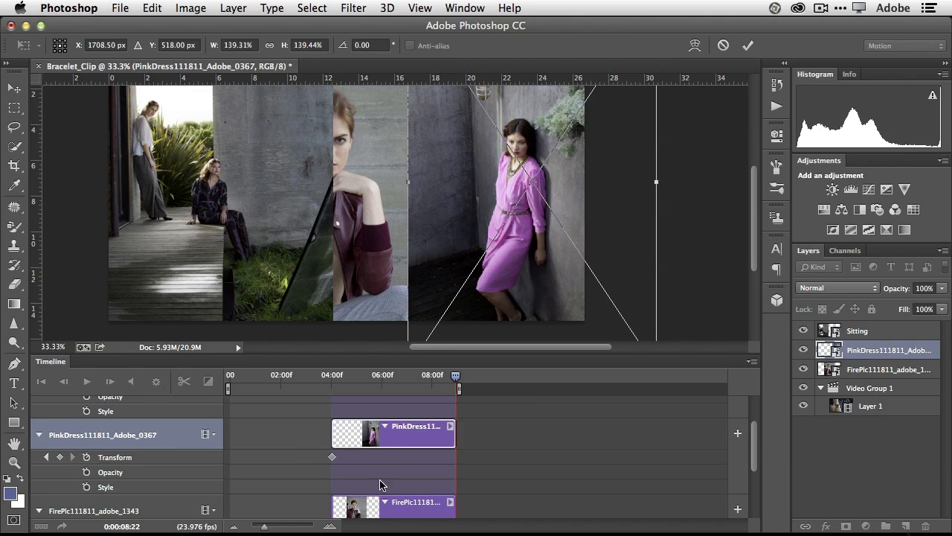
key(Return)
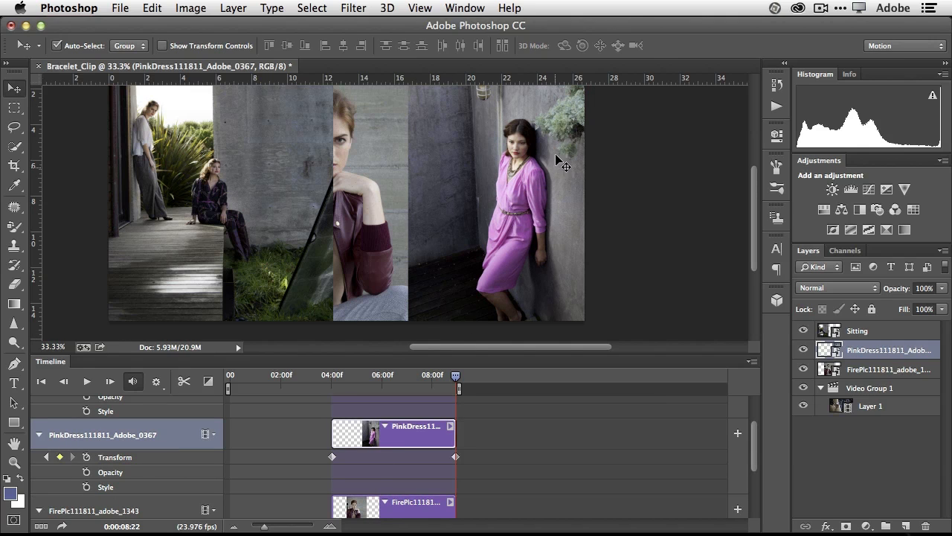
Bring the FirePlc still to the top of the layer stack and scale it to about 100% so it fits the canvas height.
click(359, 510)
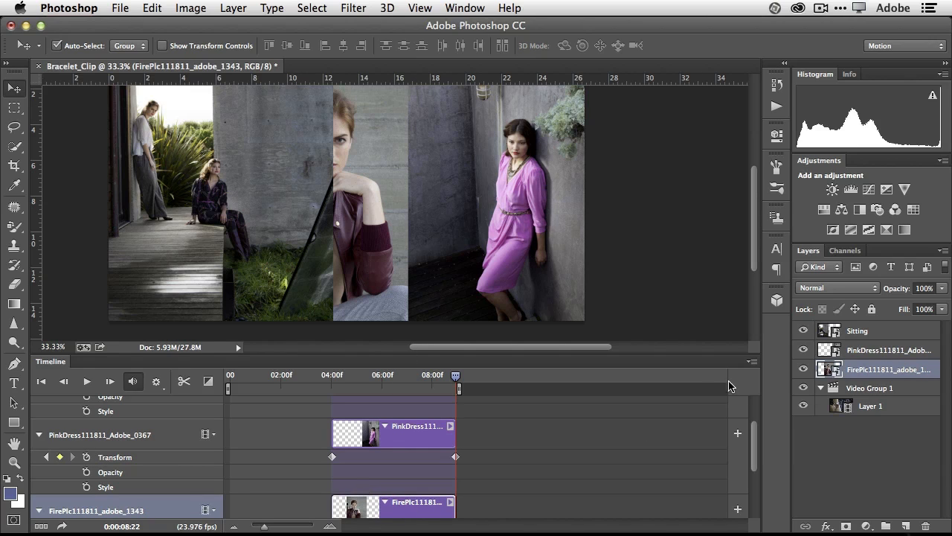
drag(835, 371, 831, 327)
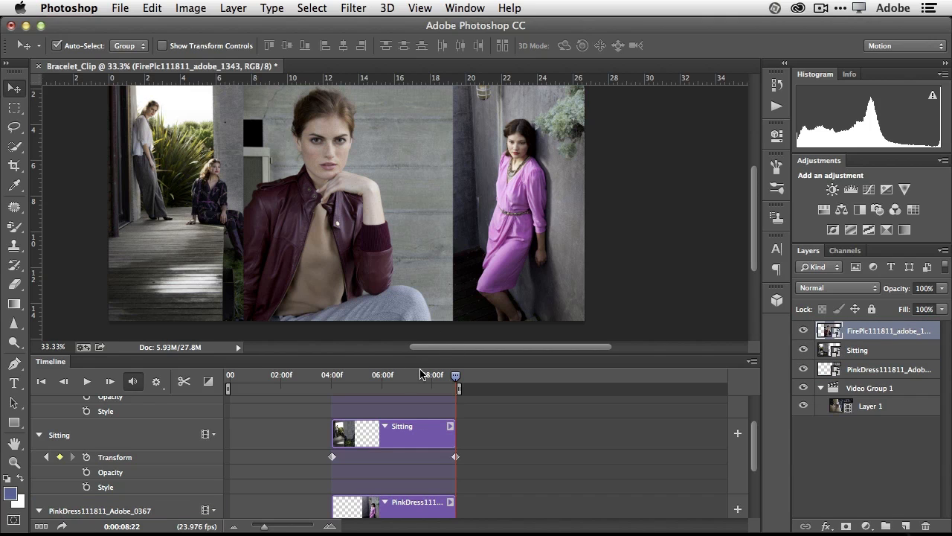
key(super+t)
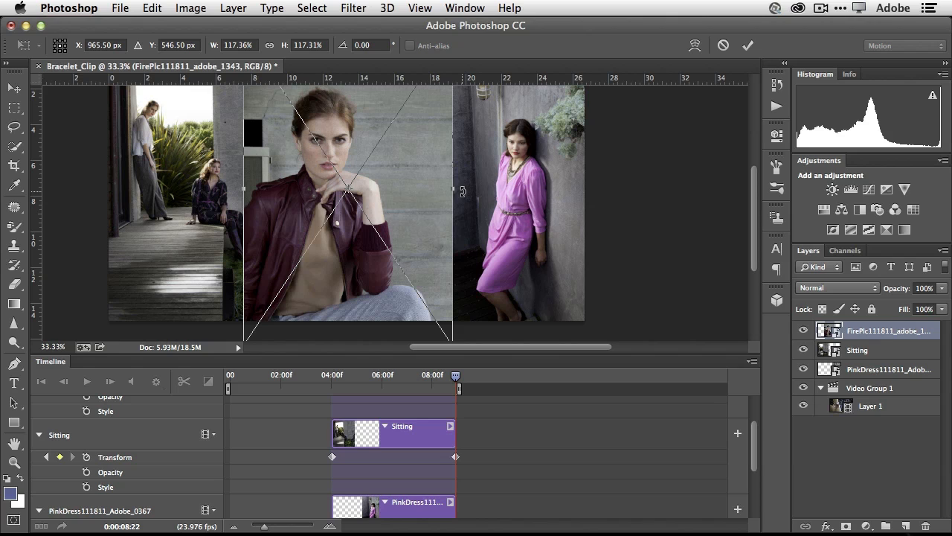
key(super+0)
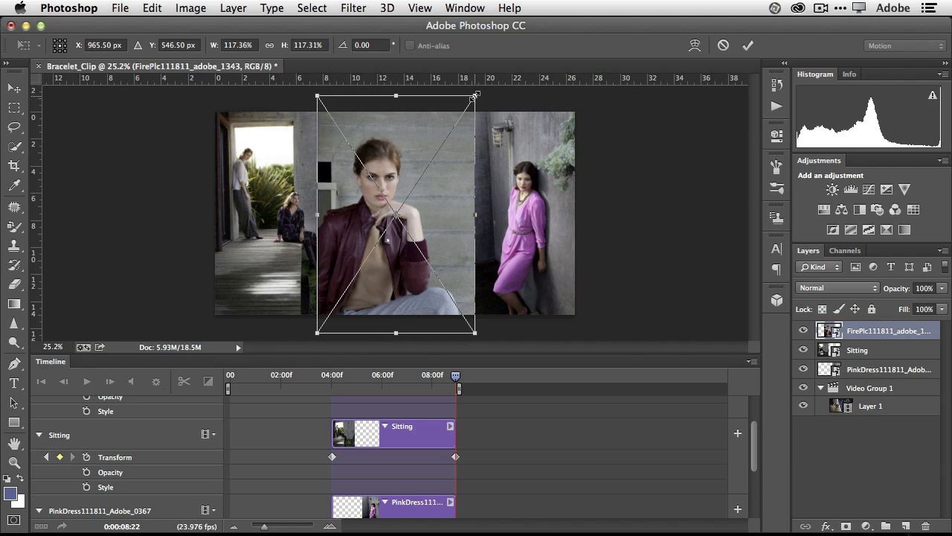
drag(475, 95, 463, 111)
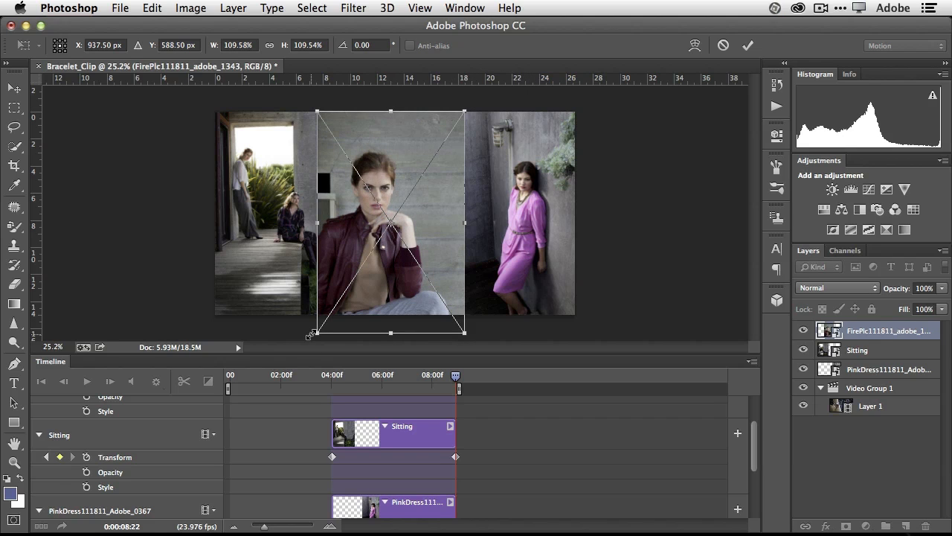
drag(313, 335, 325, 314)
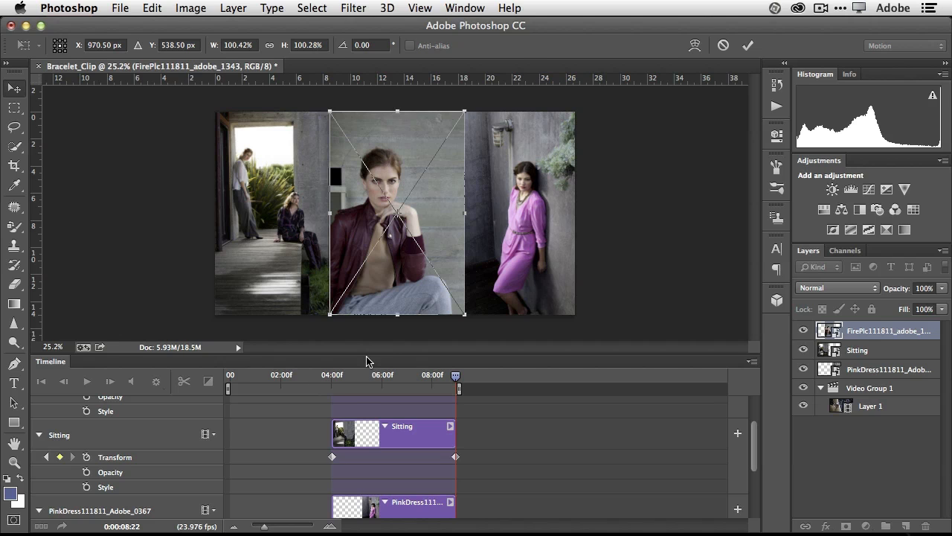
key(Return)
Play back the animated stills from shortly before they start, around 0:00:03:14, to check their motion.
click(320, 377)
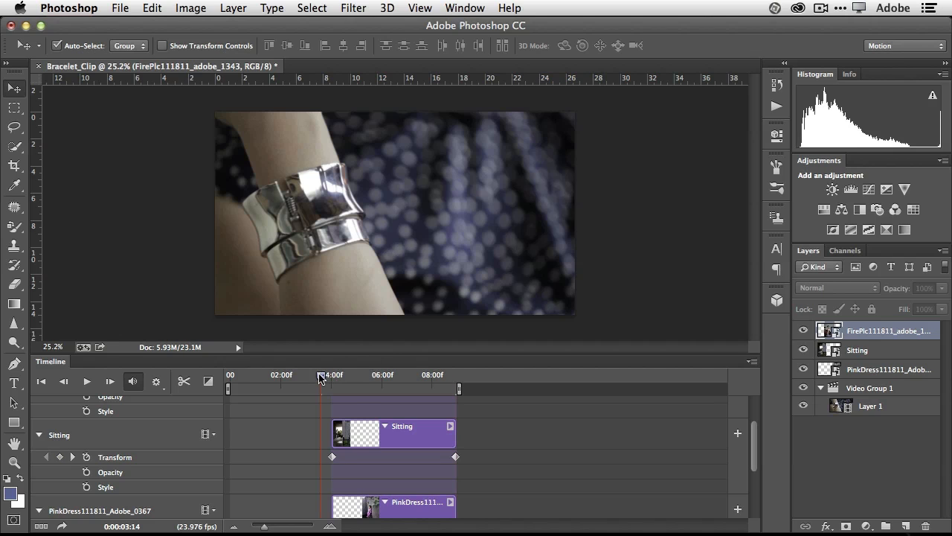
key(space)
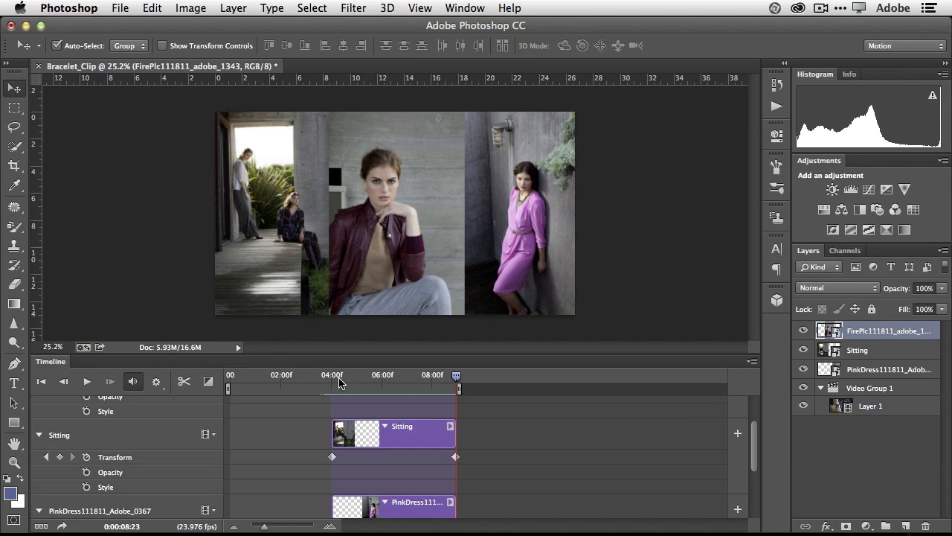
click(313, 382)
key(space)
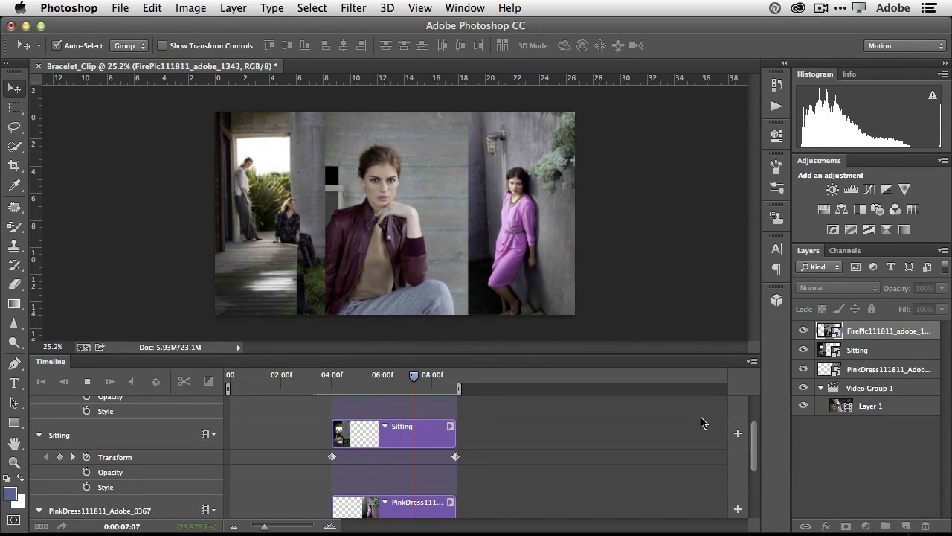
key(space)
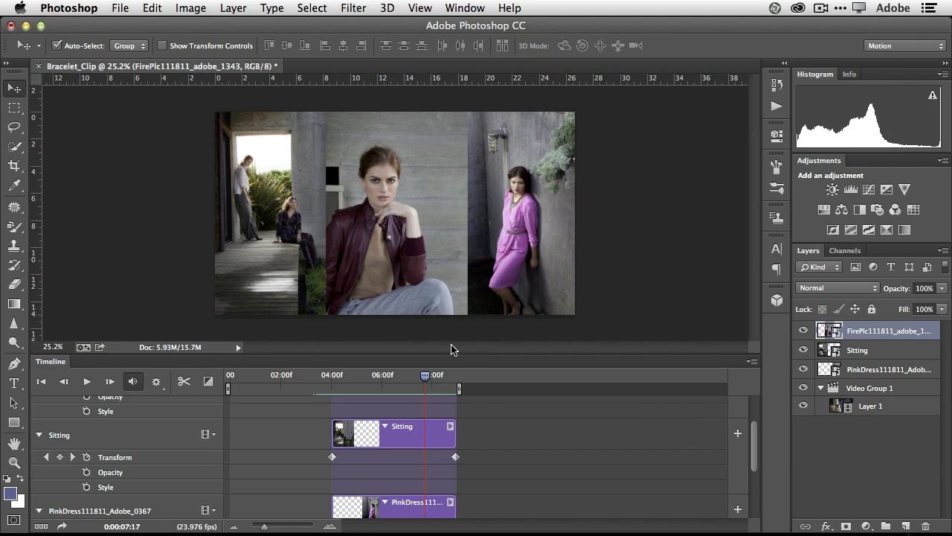
Enlarge the timeline area and collapse the animation properties of the Sitting, PinkDress and FirePlc tracks.
drag(448, 353, 447, 313)
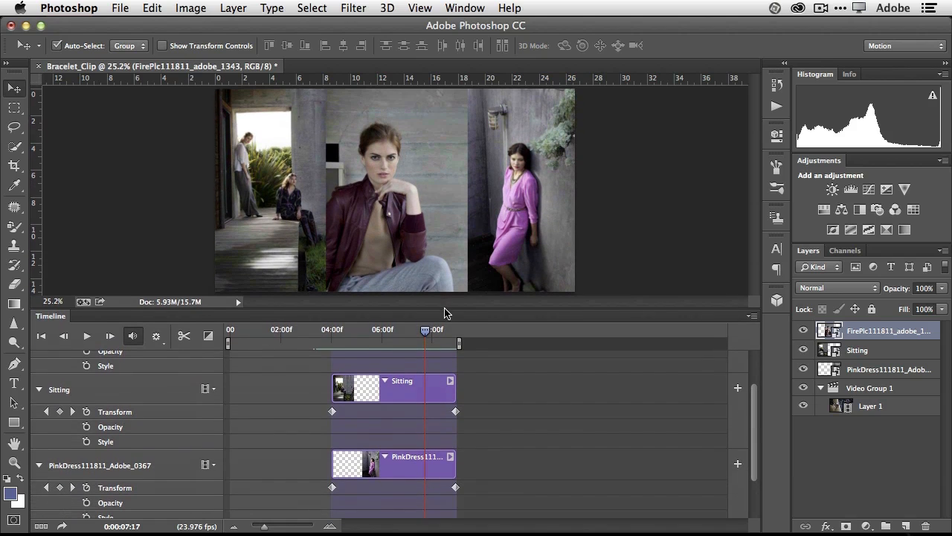
click(386, 383)
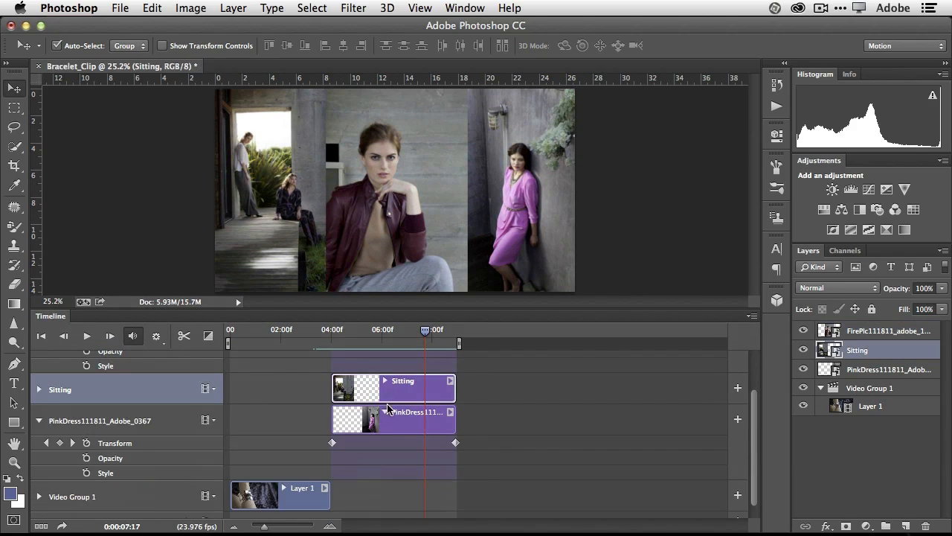
click(386, 415)
scroll(377, 388, up, 1)
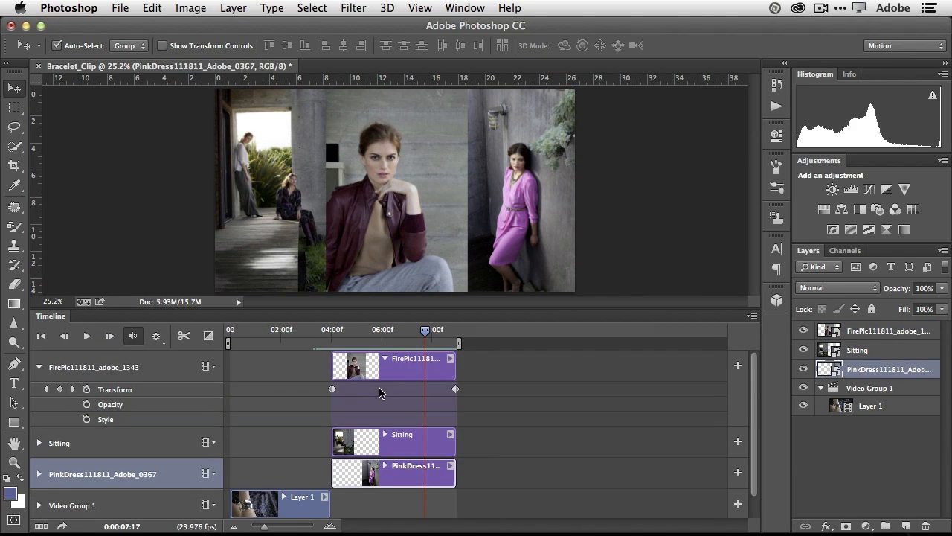
click(387, 359)
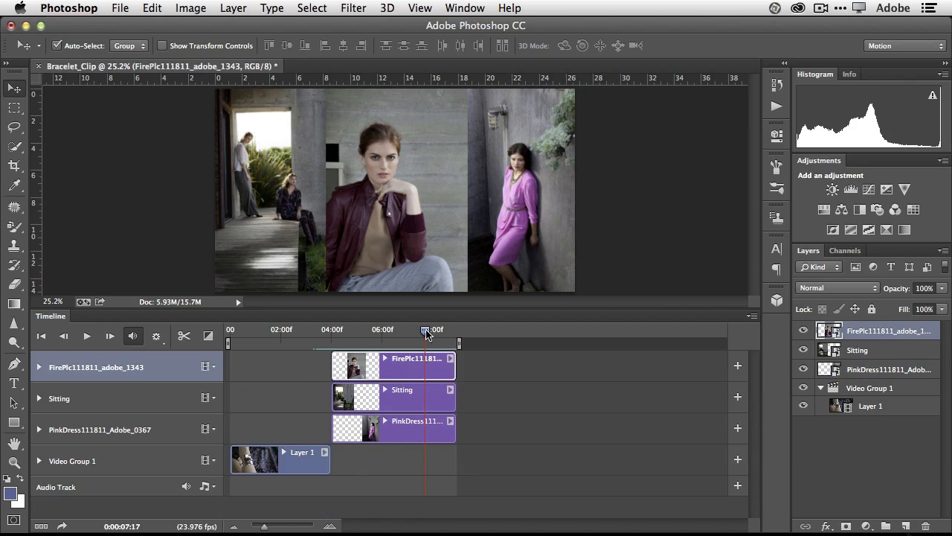
Place Walking.mp4 from the PS Video Editing folder into the document, starting where the stills end at 0:00:08:23.
drag(425, 330, 456, 332)
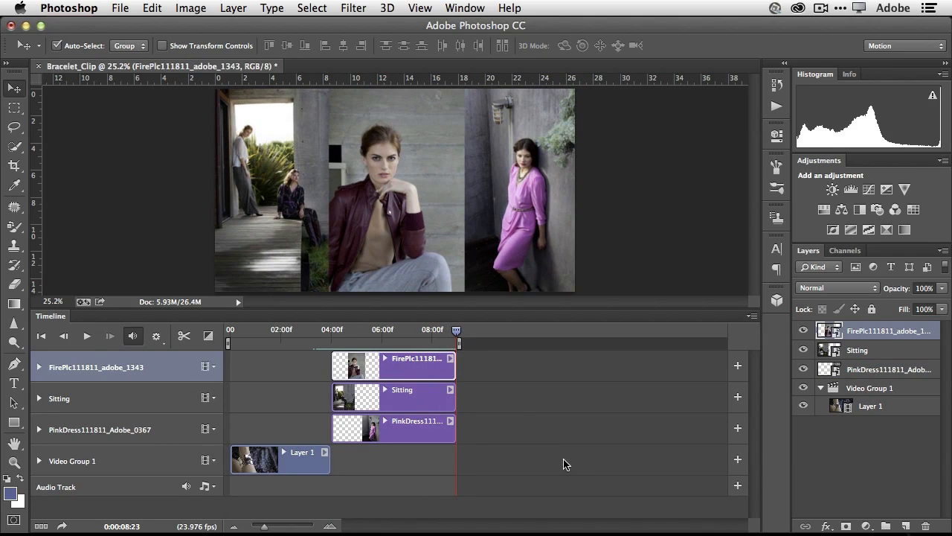
mouse_move(208, 524)
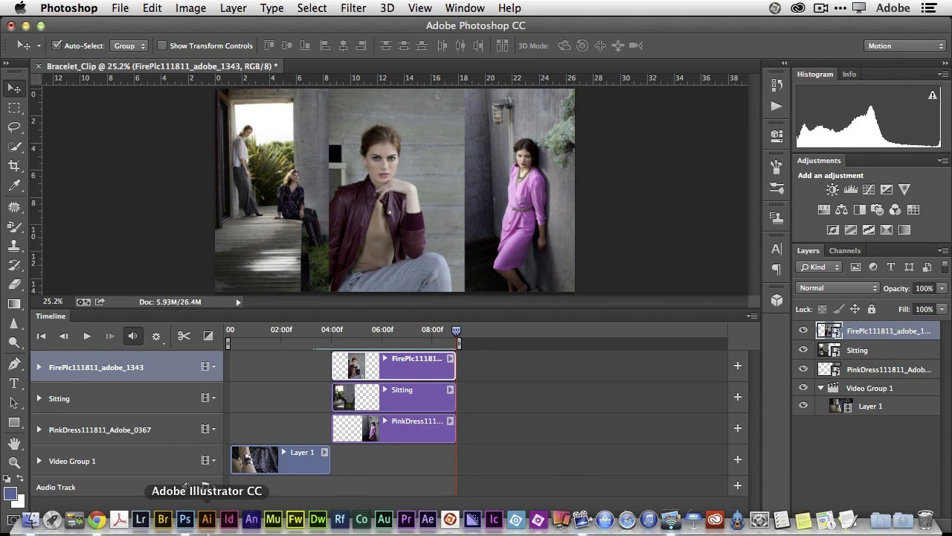
click(32, 521)
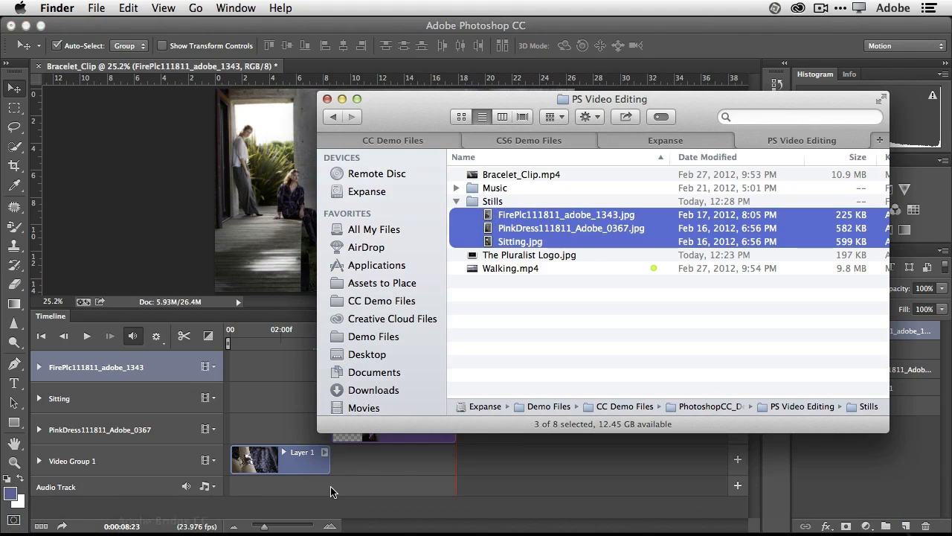
click(540, 295)
click(499, 270)
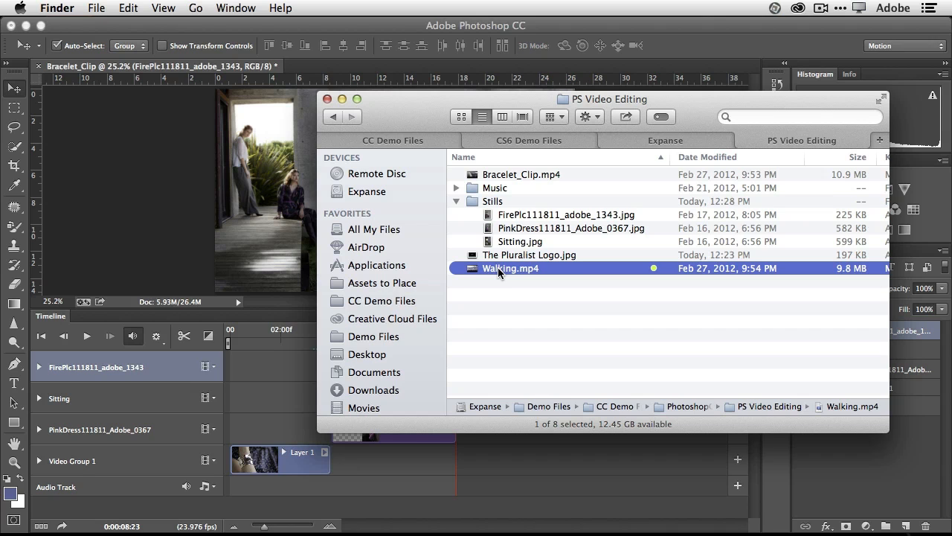
drag(497, 267, 298, 209)
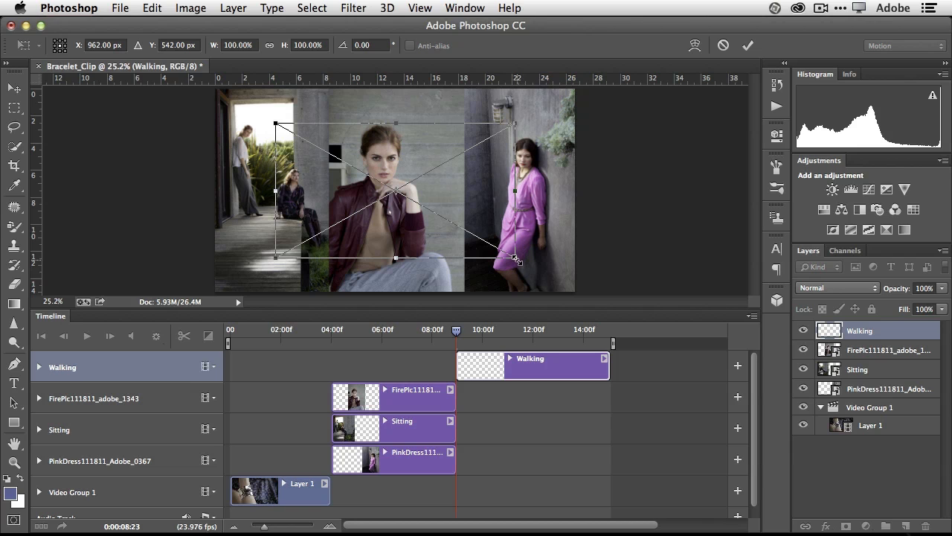
Scale the placed Walking clip to about 150% so it fills the whole canvas.
drag(517, 261, 572, 303)
drag(272, 120, 210, 87)
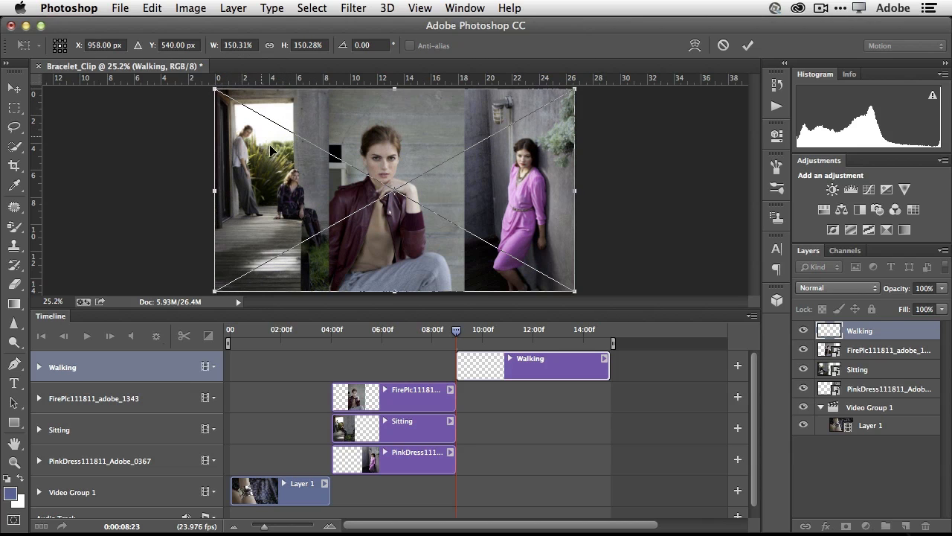
key(Return)
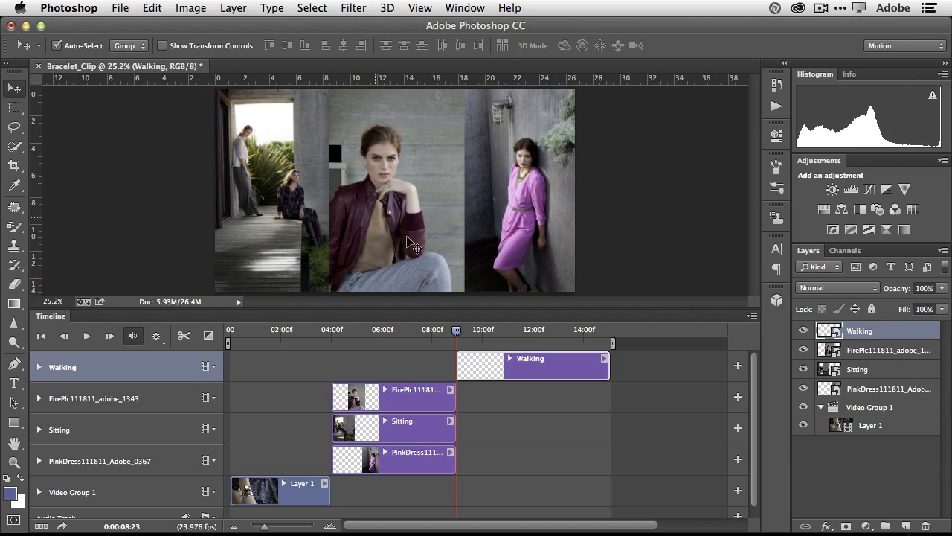
Play back the transition from the stills into the Walking clip, starting around 0:00:08:14.
drag(479, 337, 445, 341)
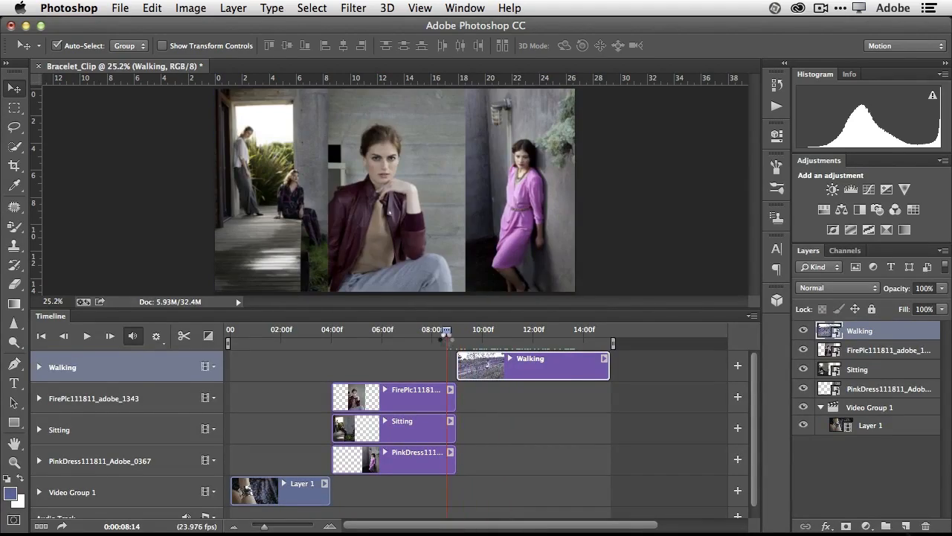
key(space)
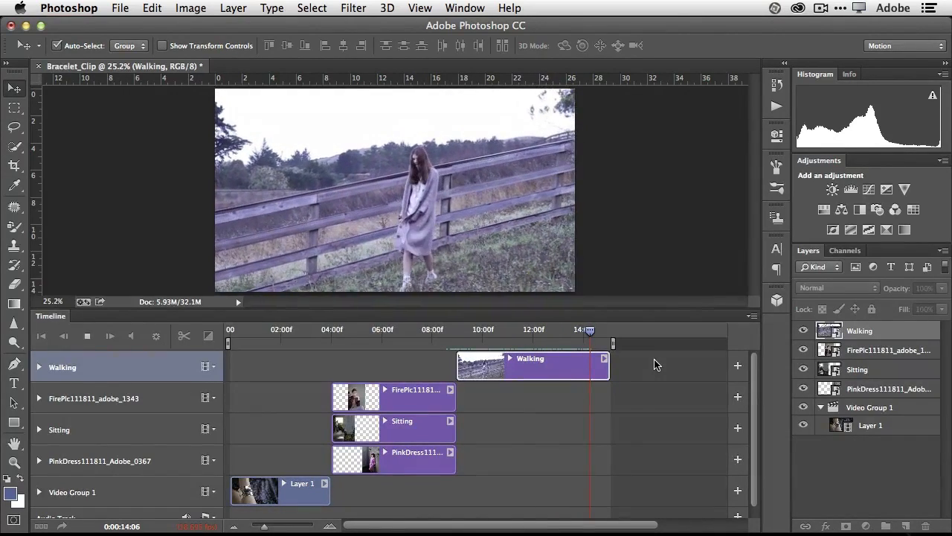
key(space)
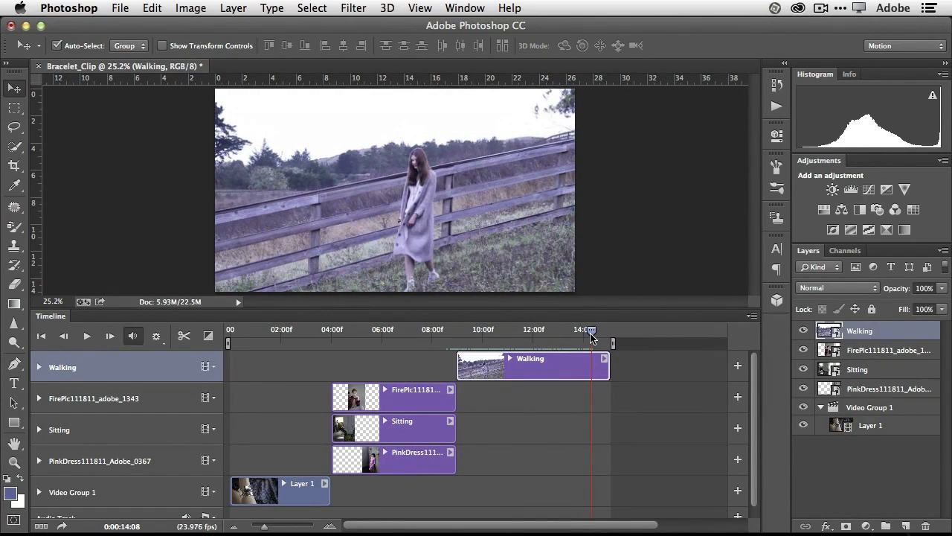
Trim the Walking clip so it starts right after the stills and ends at about 0:00:11:19, and play back the cut.
drag(496, 331, 540, 331)
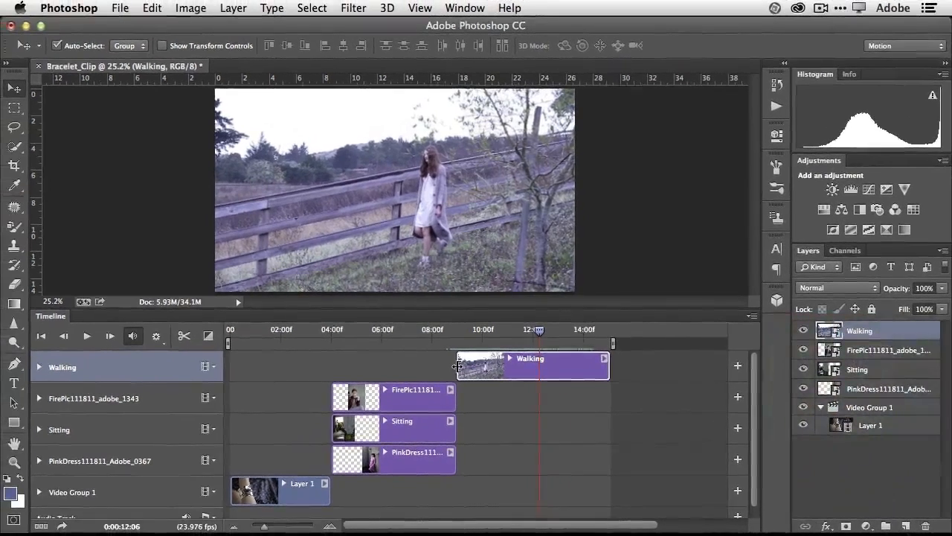
drag(461, 366, 489, 371)
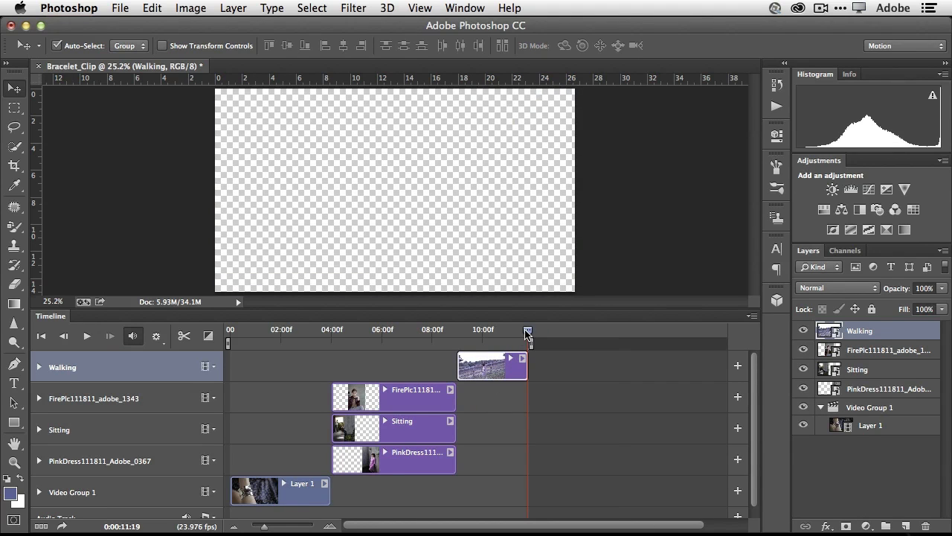
drag(527, 334, 431, 330)
key(space)
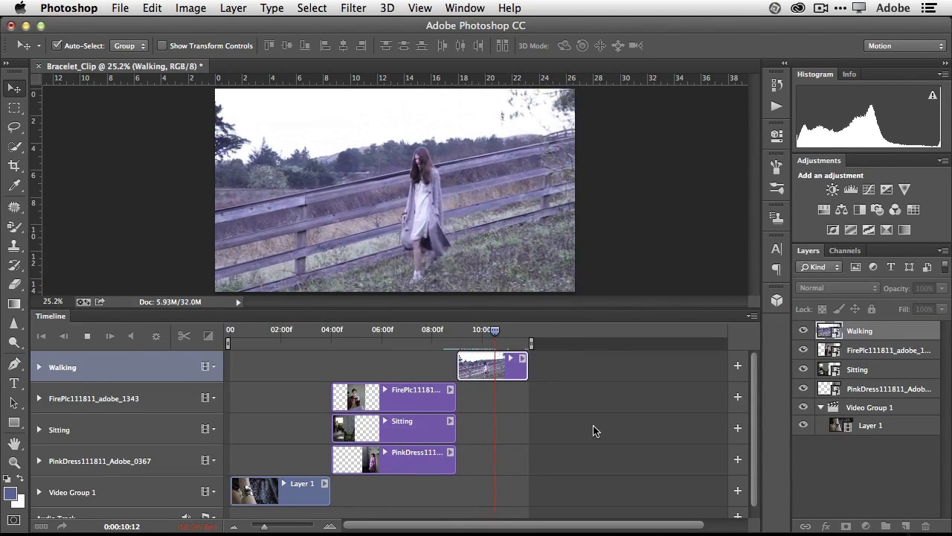
key(space)
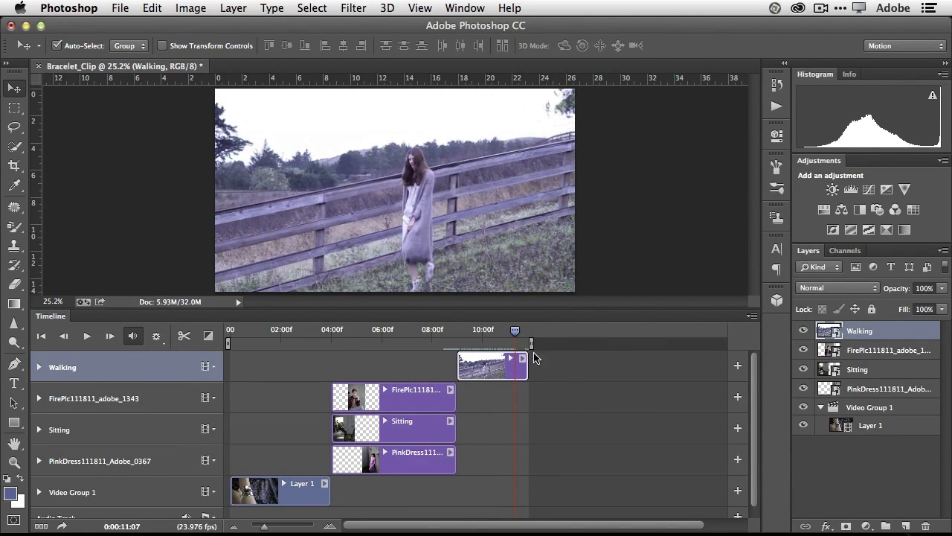
Apply the Find Edges filter to the Walking clip as a smart filter, previewing a frame around 0:00:10:04.
drag(515, 332, 488, 332)
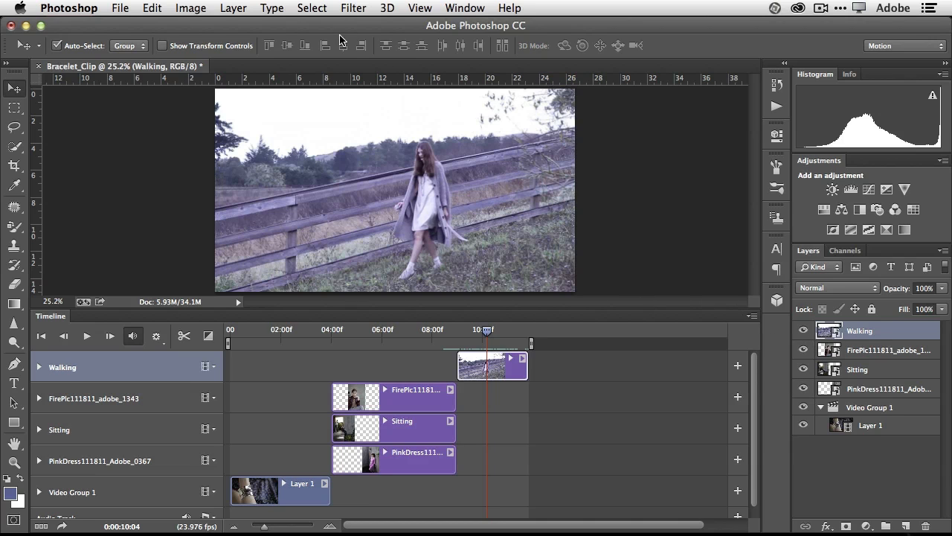
click(351, 9)
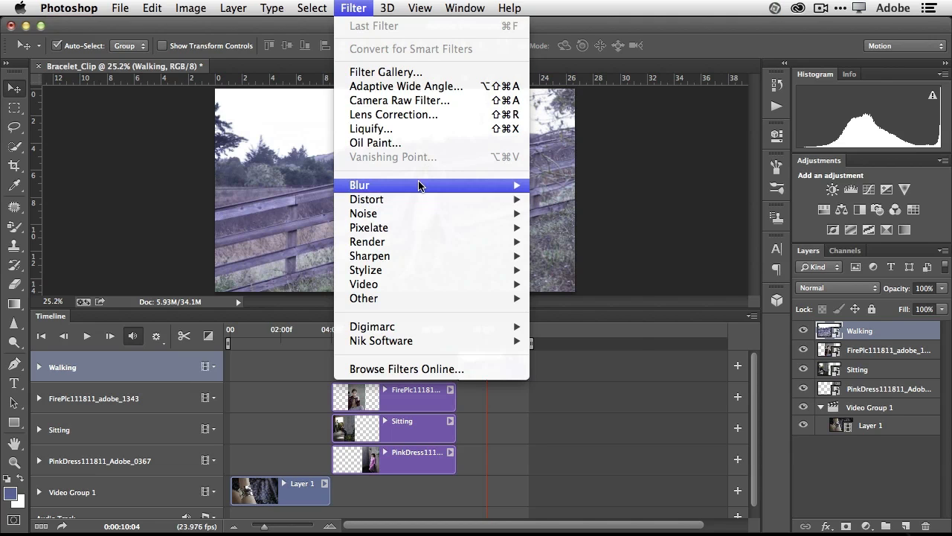
mouse_move(392, 277)
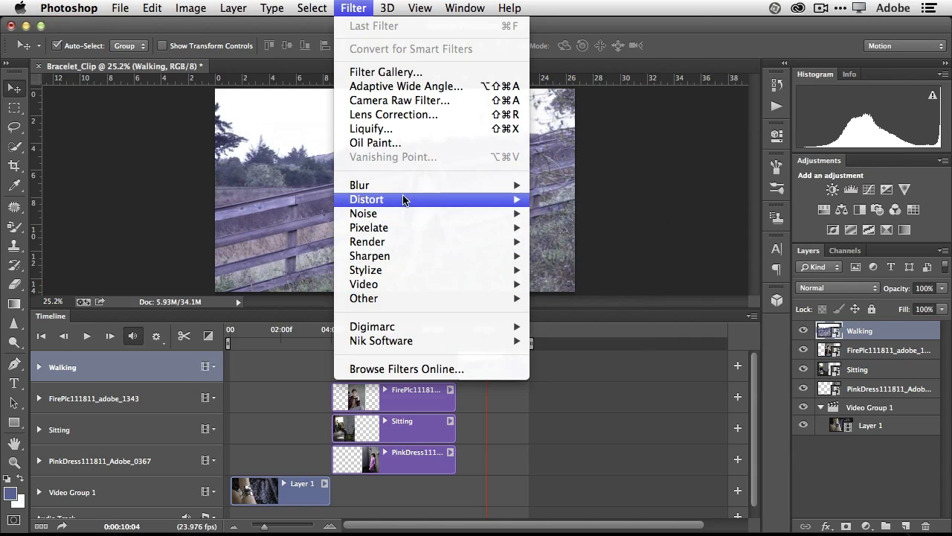
mouse_move(405, 194)
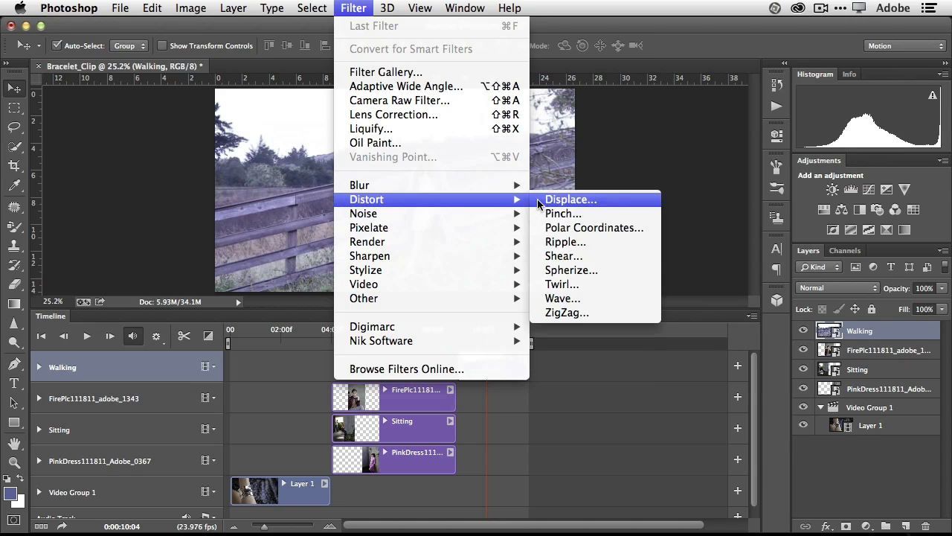
mouse_move(433, 230)
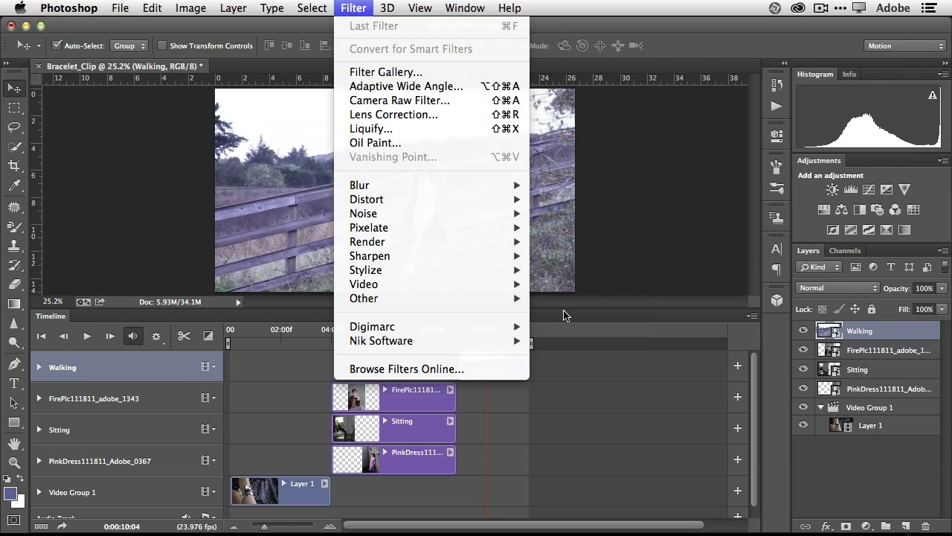
mouse_move(483, 270)
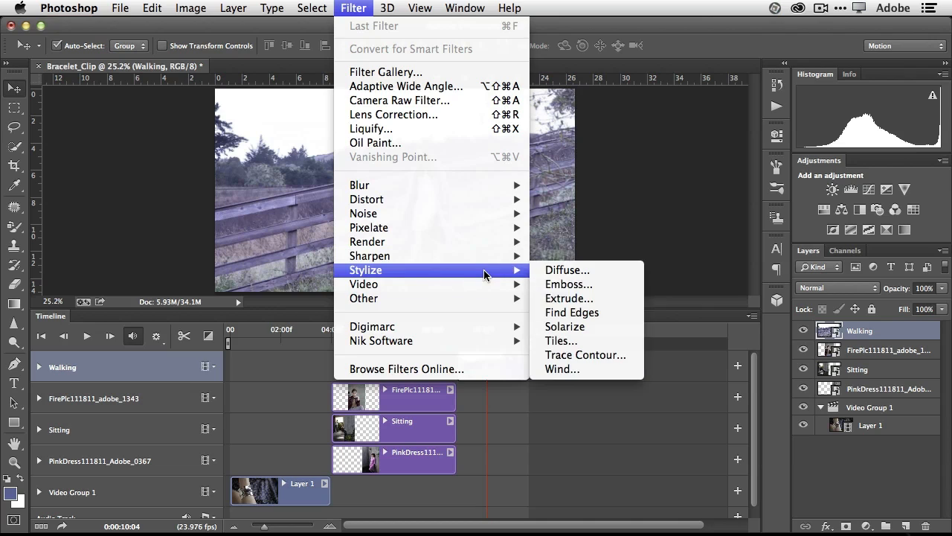
click(572, 315)
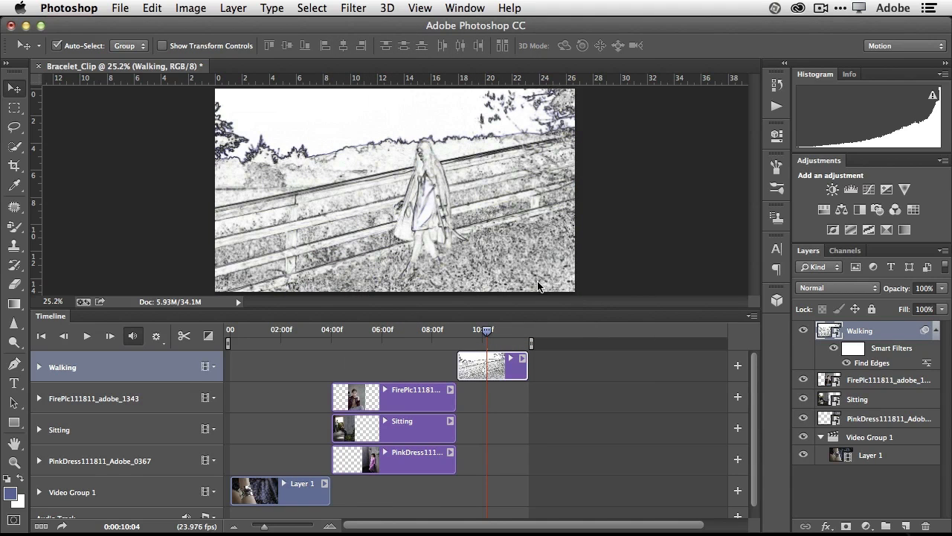
Play back the filtered Walking clip from just before the stills end to check the Find Edges effect.
click(450, 334)
key(space)
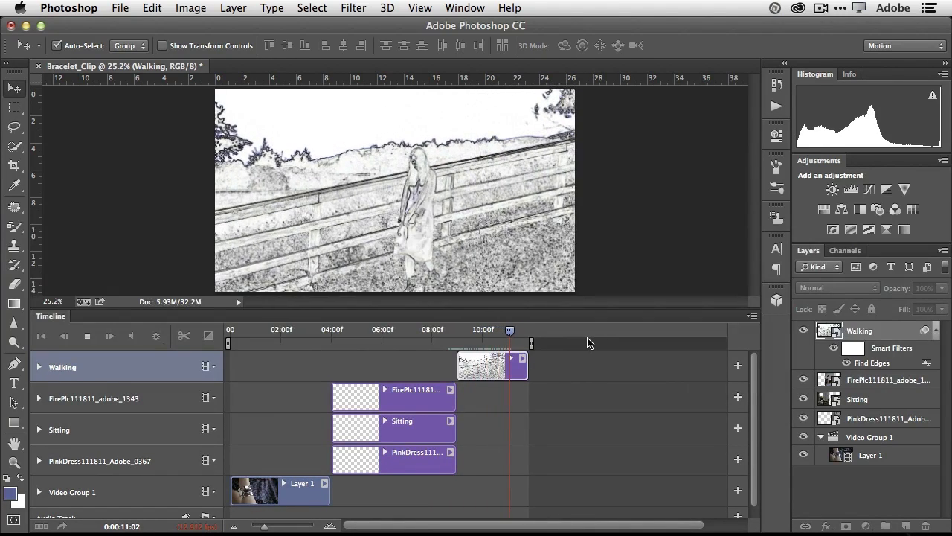
key(space)
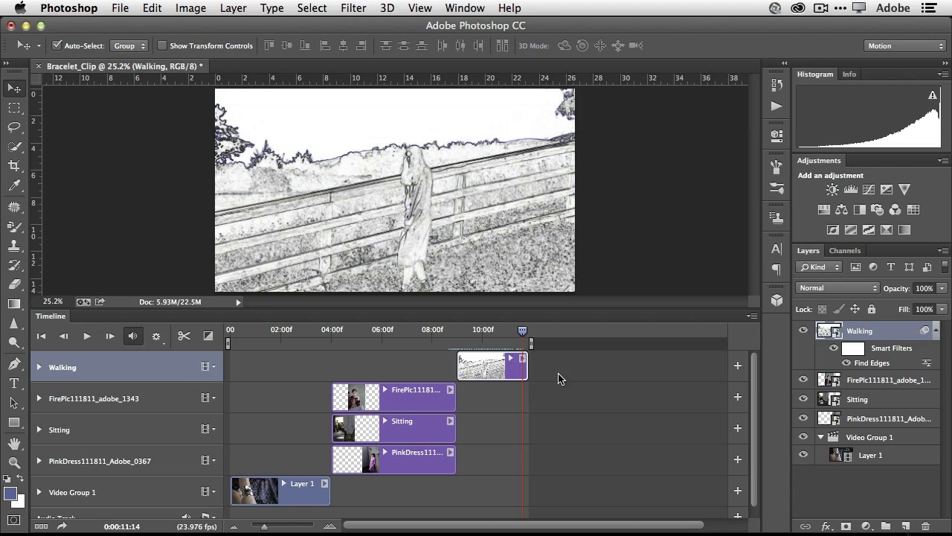
Open the contents of the Walking smart object and bring up the audio settings of its Layer 1 clip.
double_click(832, 333)
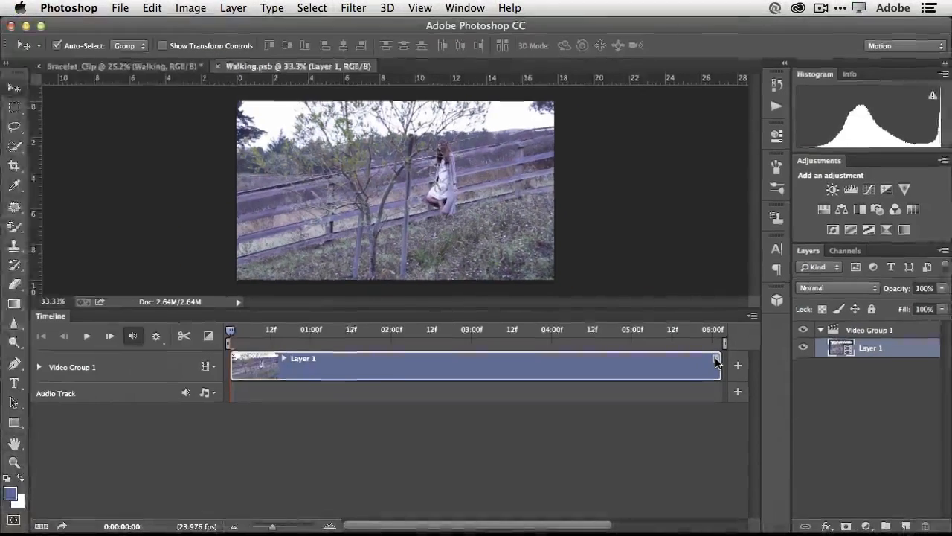
click(715, 361)
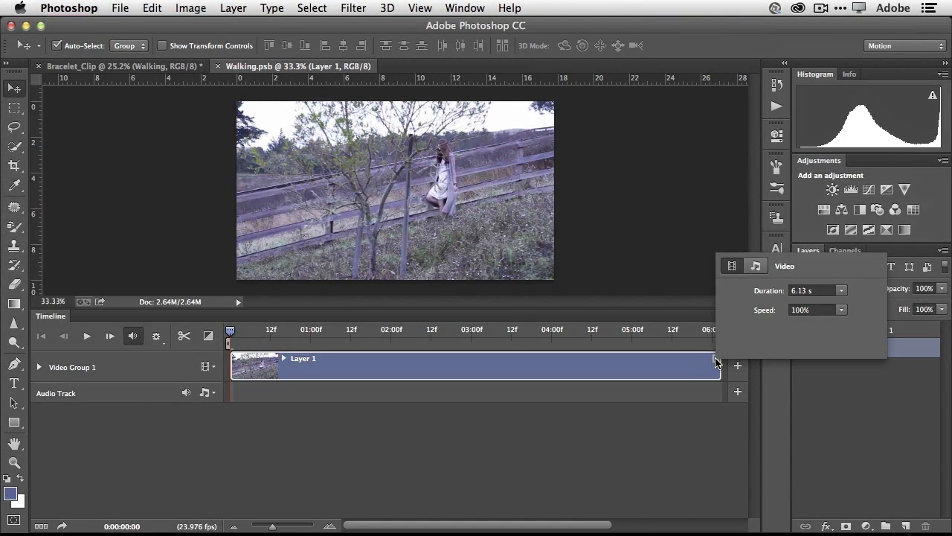
click(756, 266)
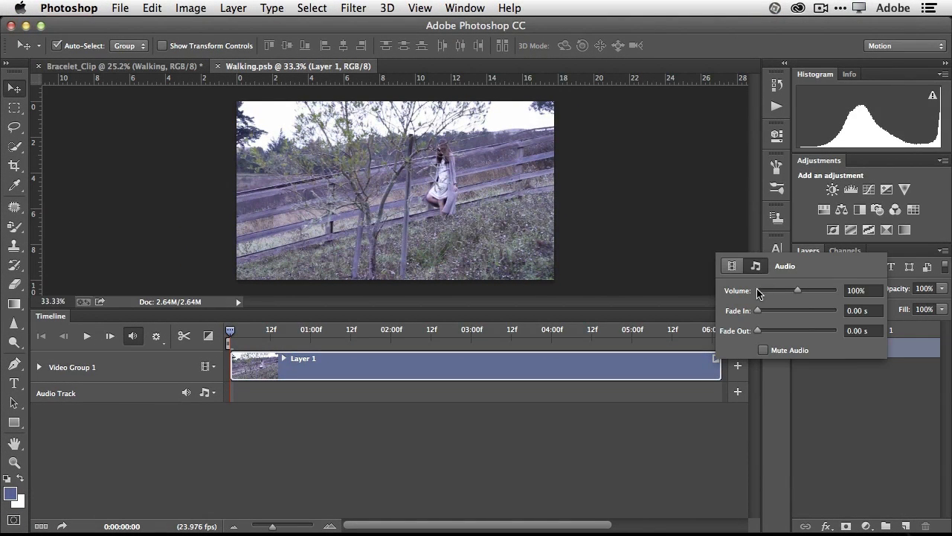
Lower the Layer 1 clip's audio volume to the minimum, and close Walking.psb with its changes saved.
drag(796, 292, 757, 293)
click(792, 290)
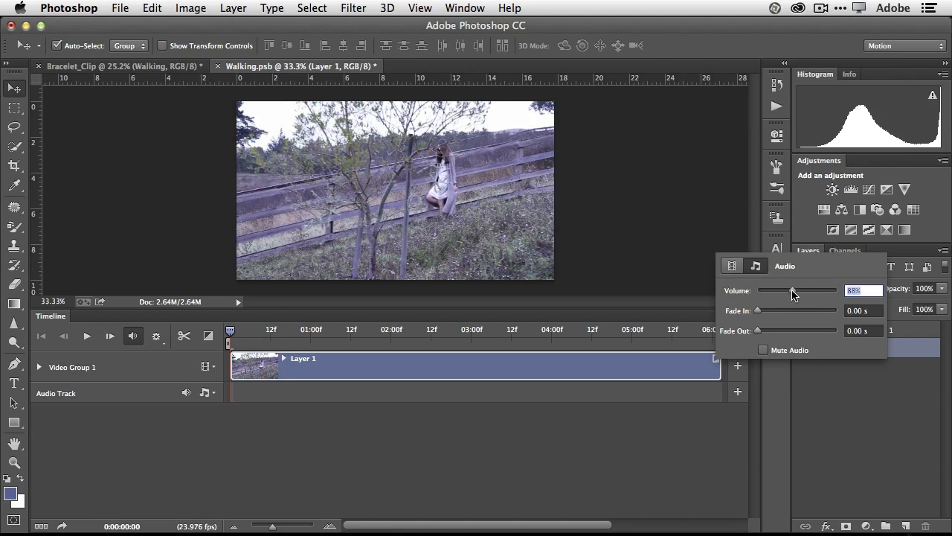
click(765, 350)
drag(794, 293, 757, 292)
click(717, 415)
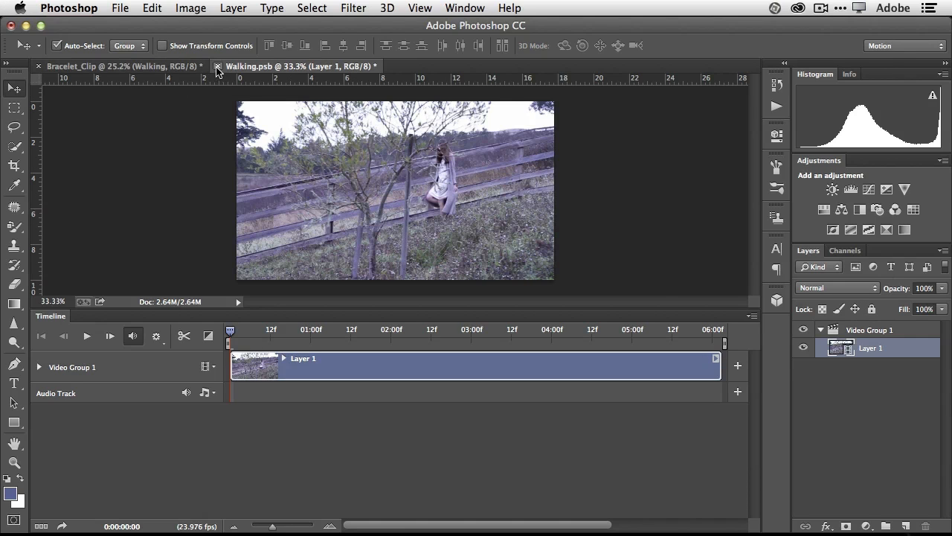
key(super+w)
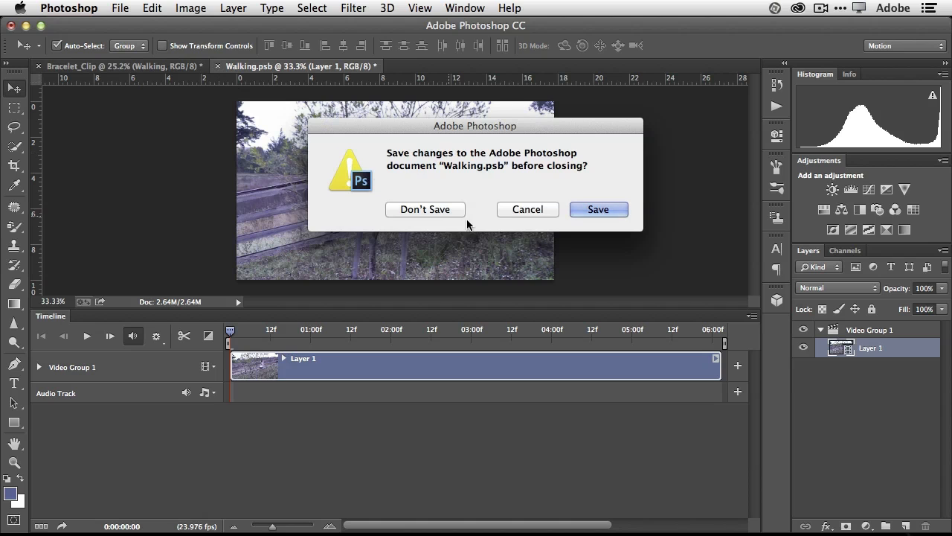
click(581, 213)
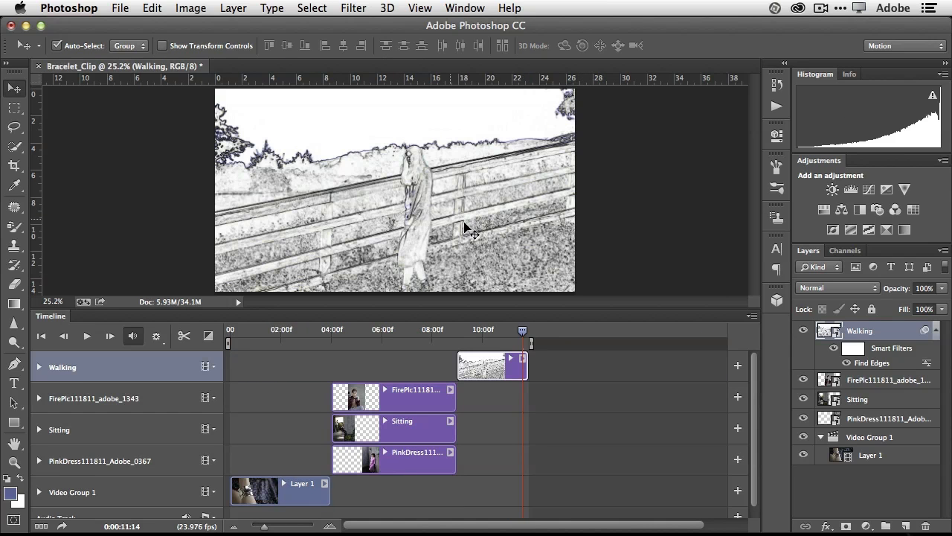
Play back the end of the stills and the Walking clip to check its audio after the volume change.
click(448, 331)
key(space)
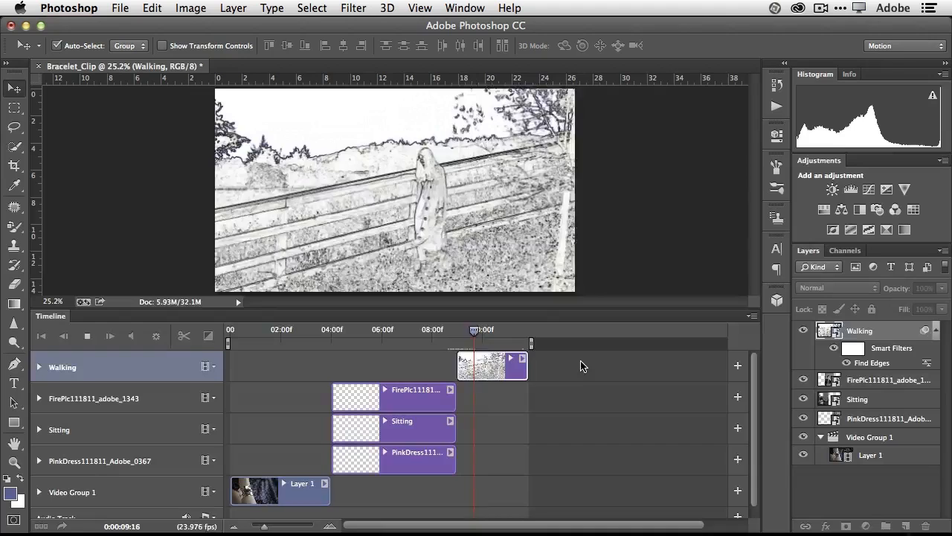
key(space)
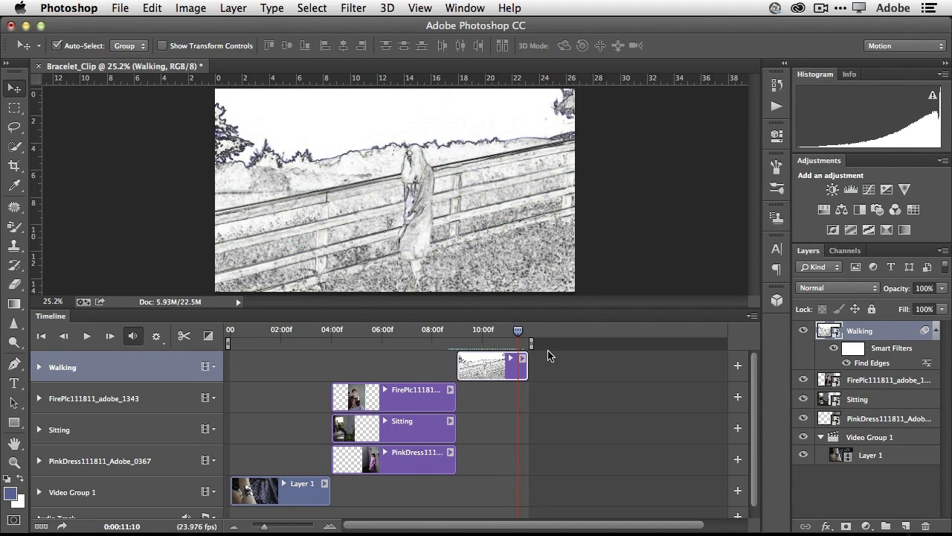
Add The Pluralist Logo.jpg from the PS Video Editing folder to the Walking track, directly after the Walking clip.
drag(518, 334, 527, 334)
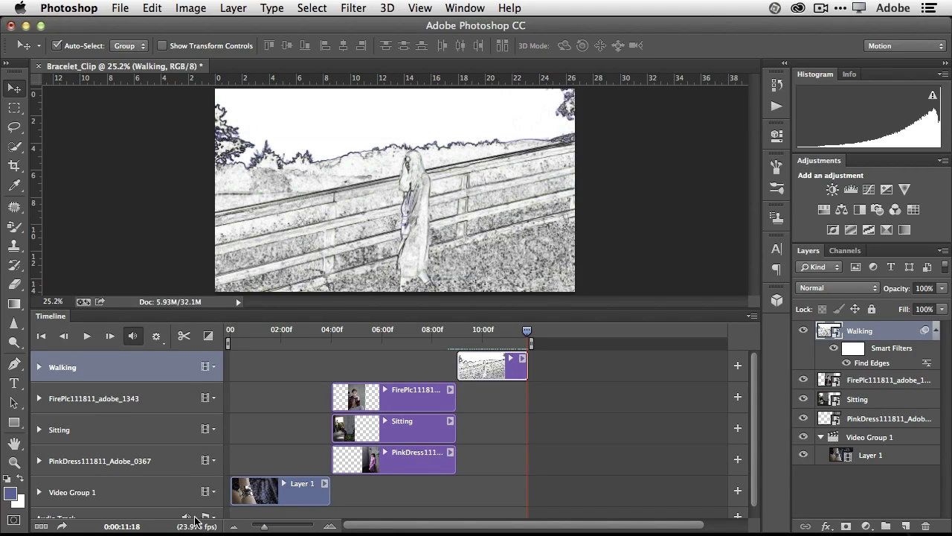
click(737, 367)
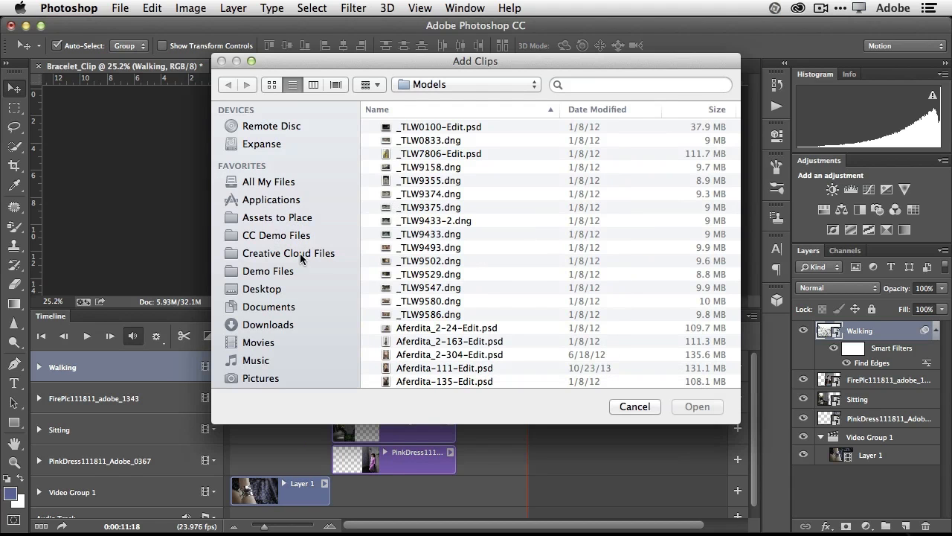
click(284, 236)
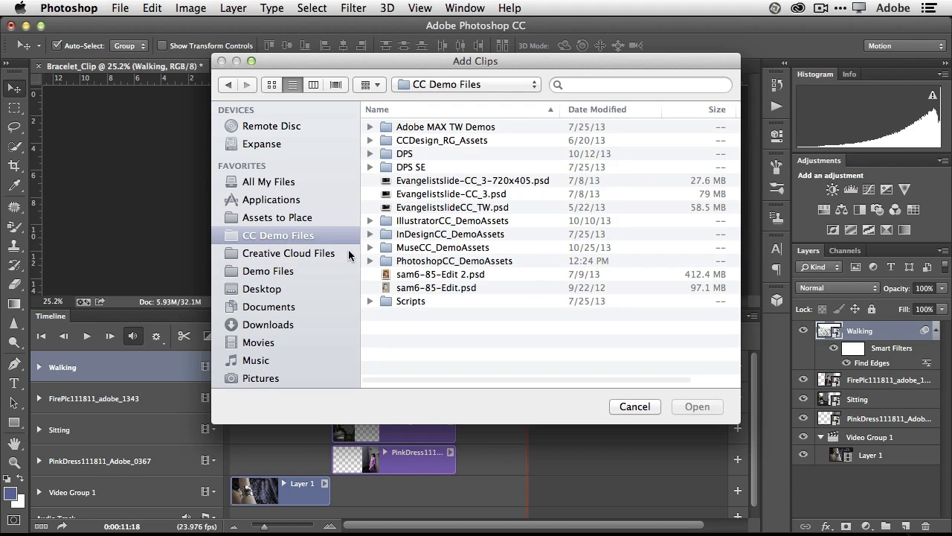
click(444, 89)
click(445, 87)
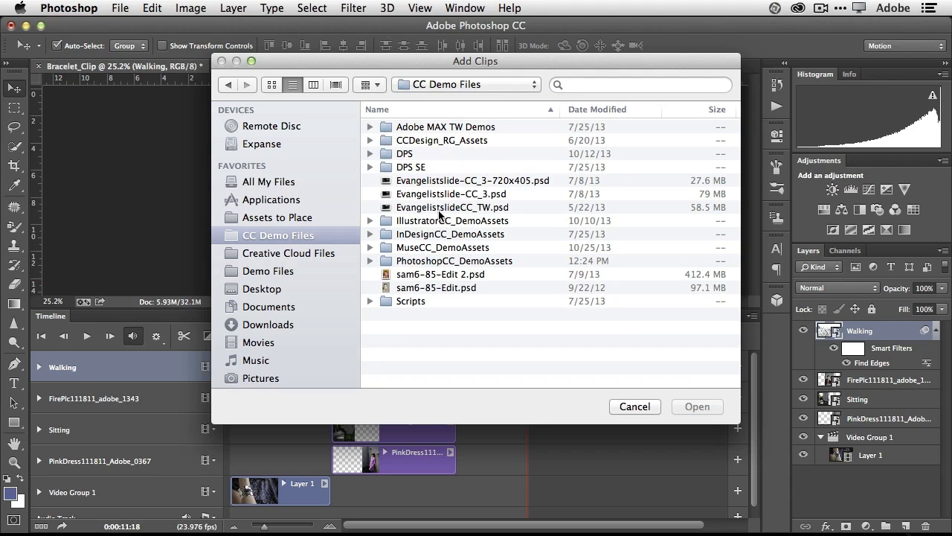
double_click(409, 262)
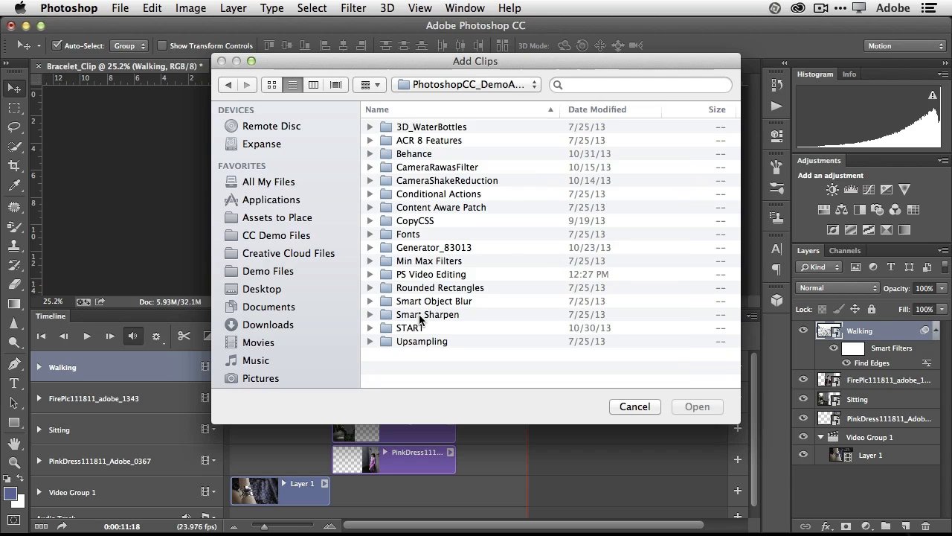
double_click(421, 276)
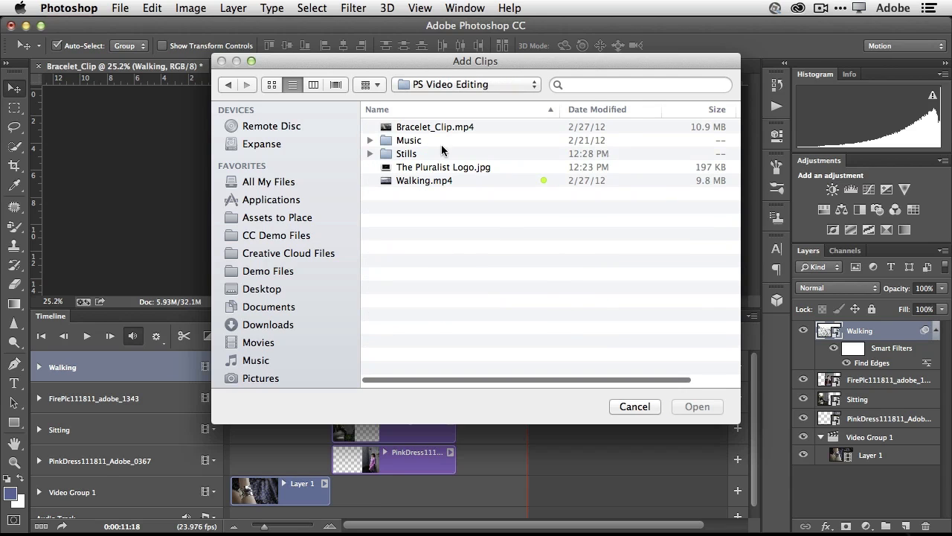
click(422, 168)
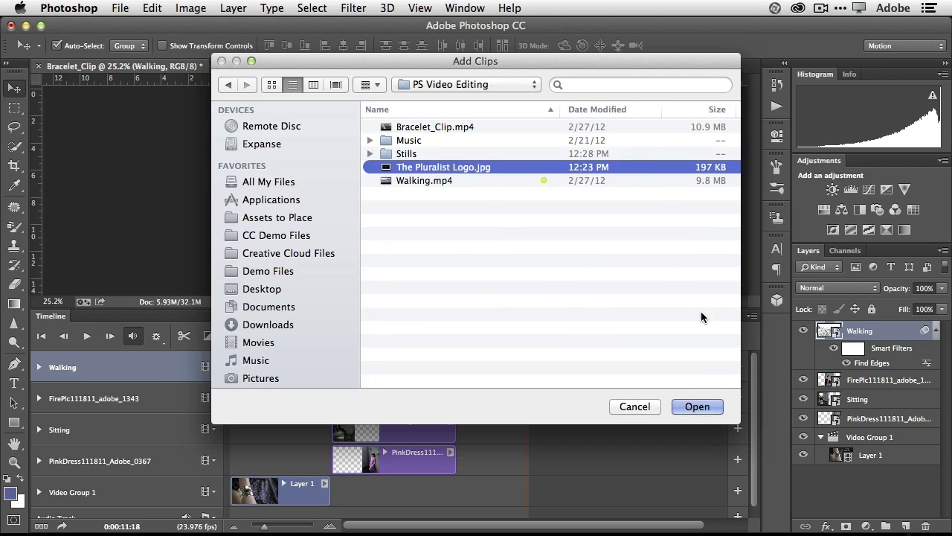
click(698, 407)
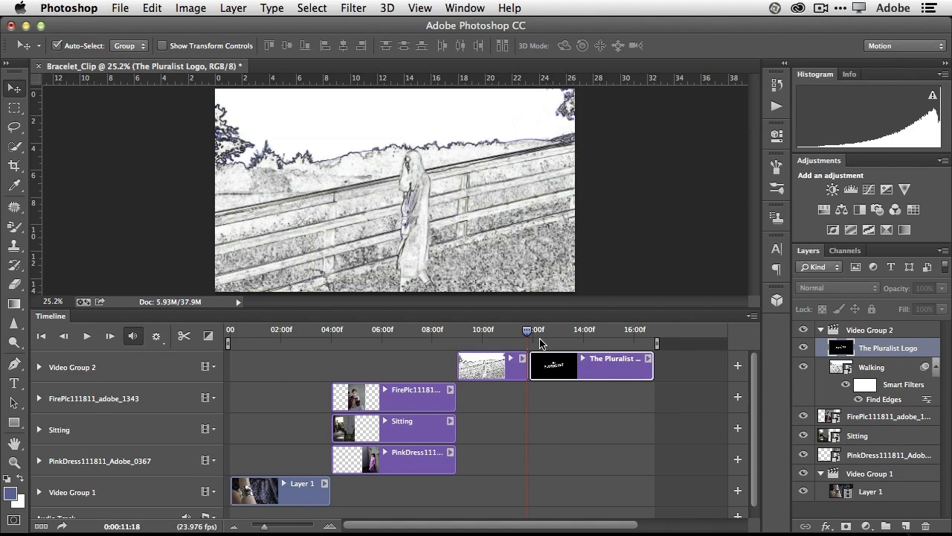
Apply a 1 s Cross Fade transition between the Walking clip and The Pluralist Logo clip.
mouse_move(528, 335)
mouse_down()
mouse_move(587, 335)
mouse_move(530, 336)
mouse_up()
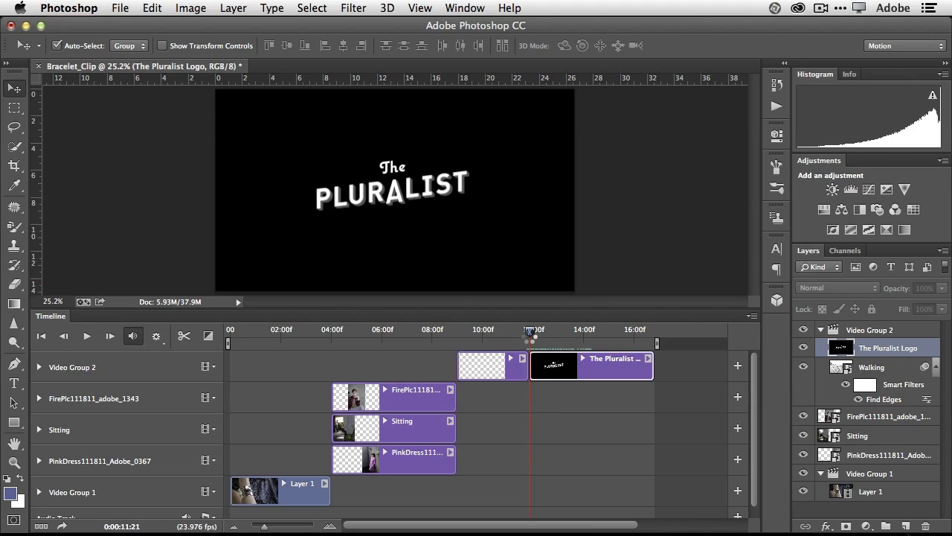
click(209, 335)
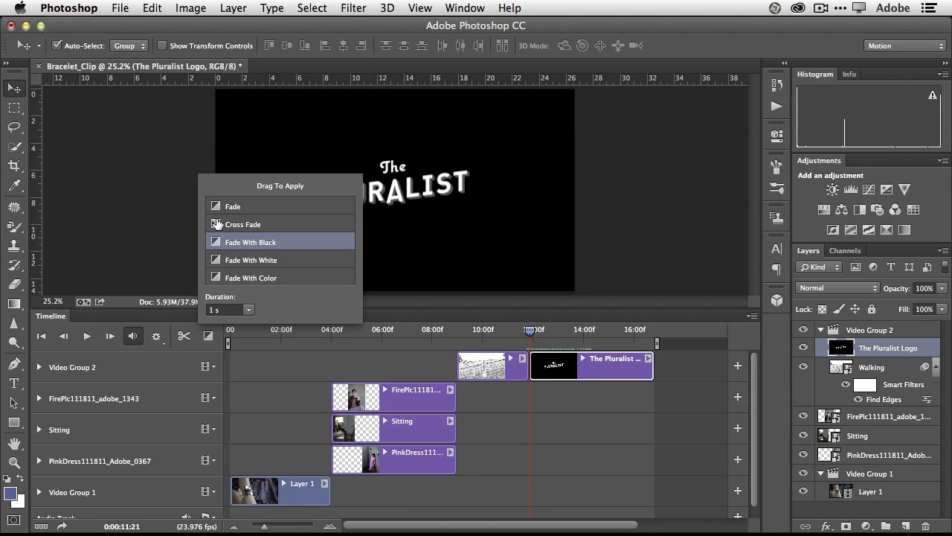
drag(216, 224, 530, 364)
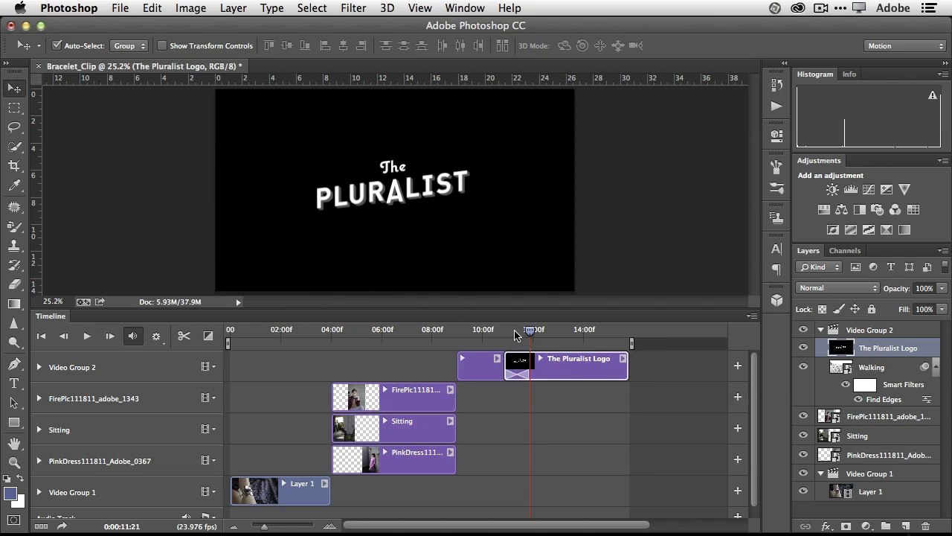
Play back the Walking clip into the logo to check the cross fade.
click(475, 335)
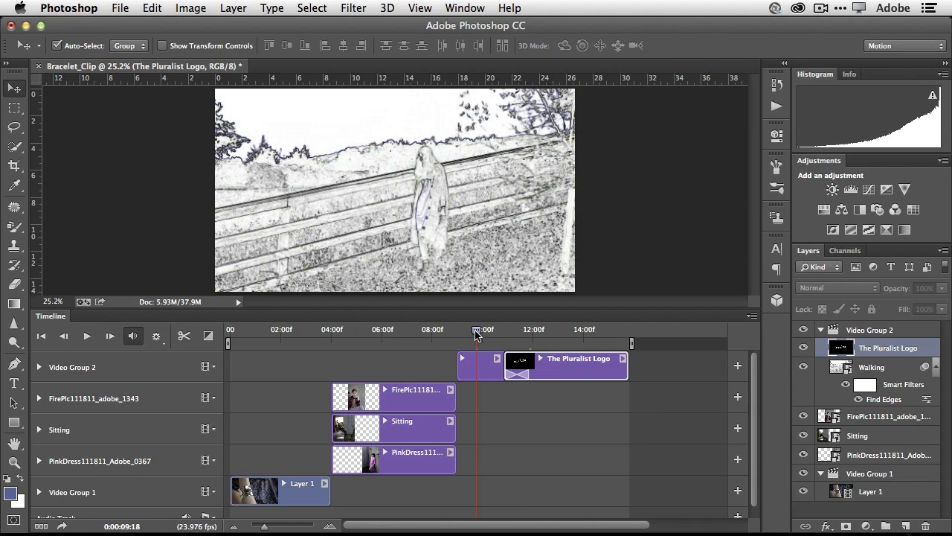
key(space)
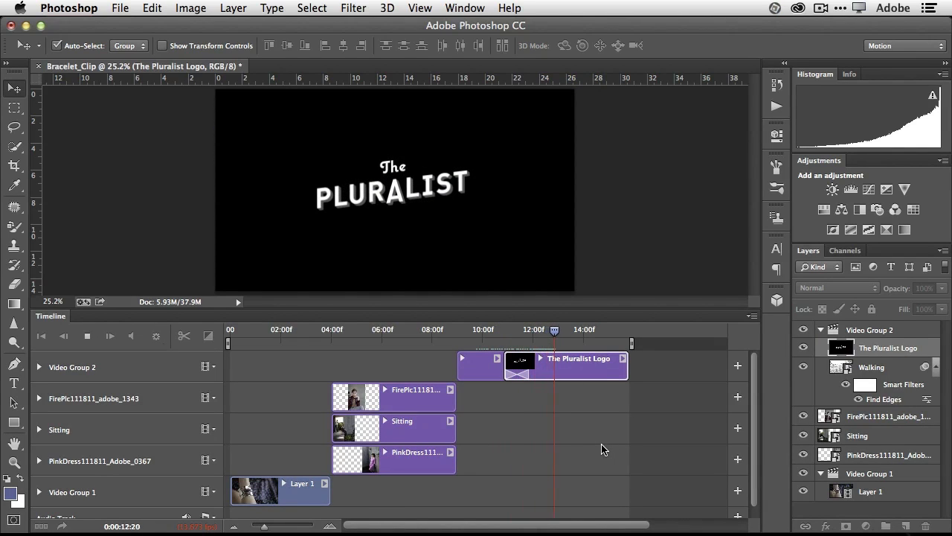
key(space)
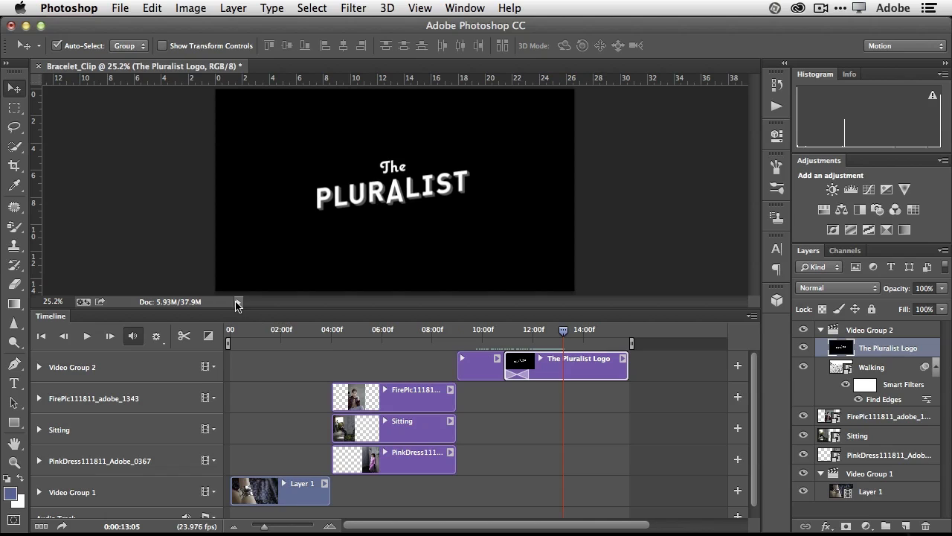
Apply a 1 s Fade With Black transition to the end of The Pluralist Logo clip.
click(209, 336)
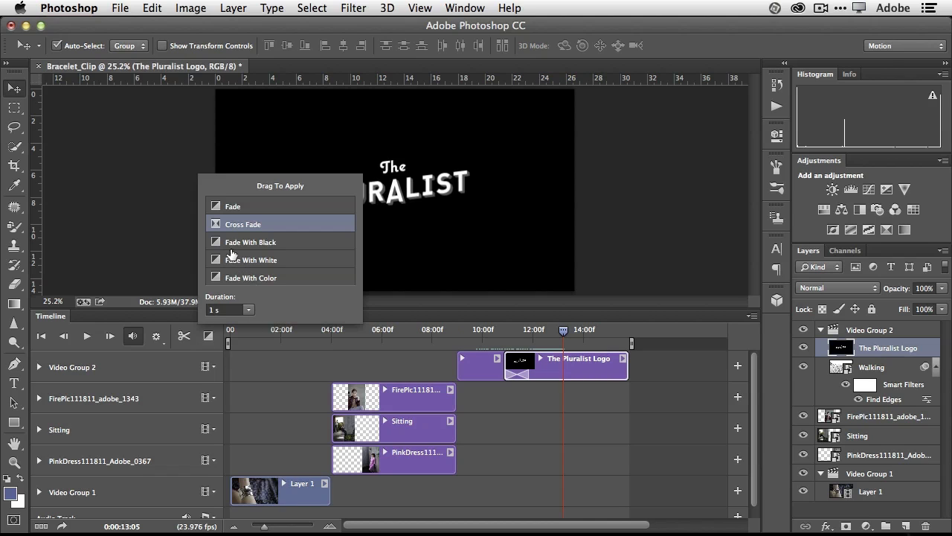
drag(231, 254, 622, 374)
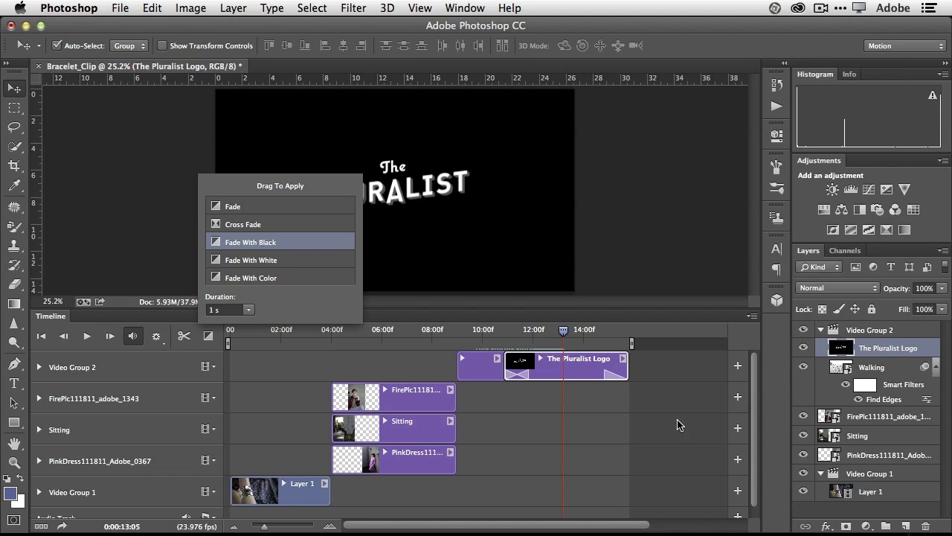
click(654, 366)
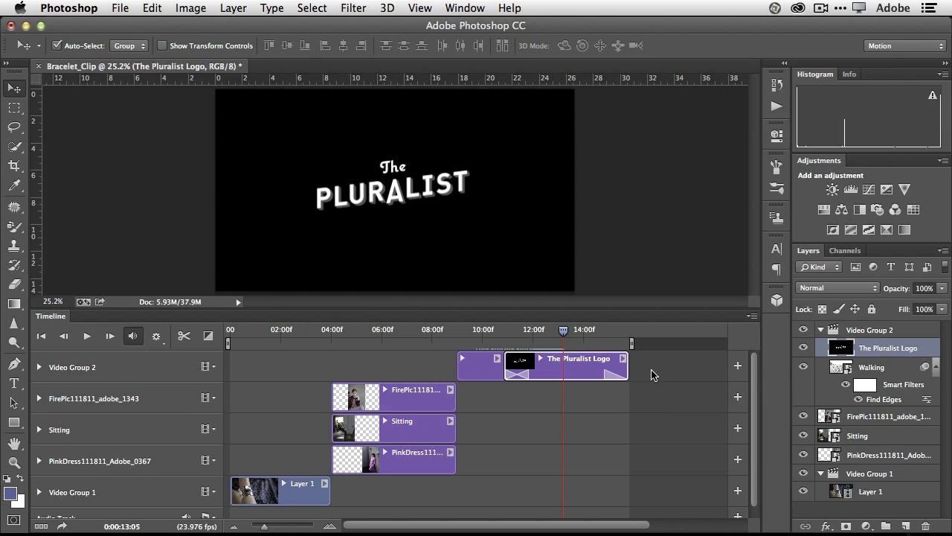
Add Adobe_Music.aac from the Music folder to the audio track.
scroll(652, 375, down, 1)
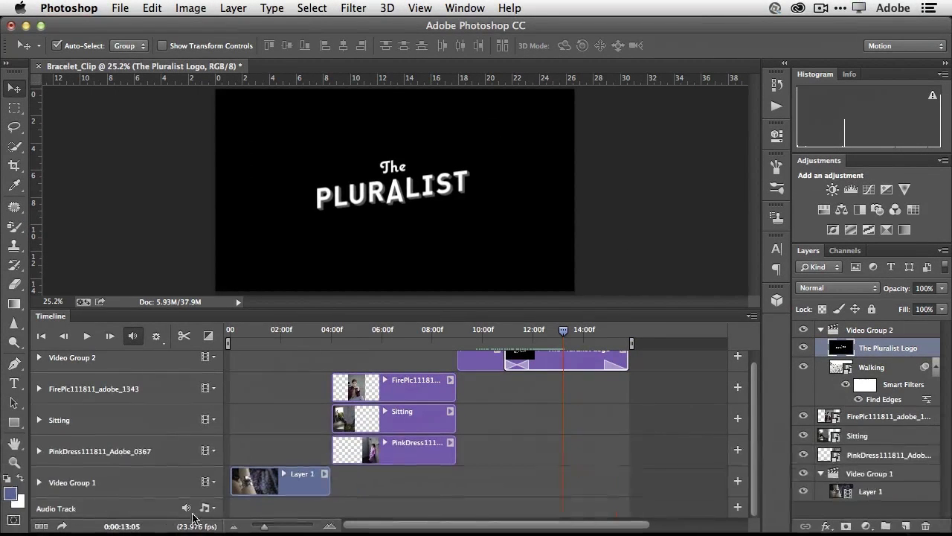
click(738, 508)
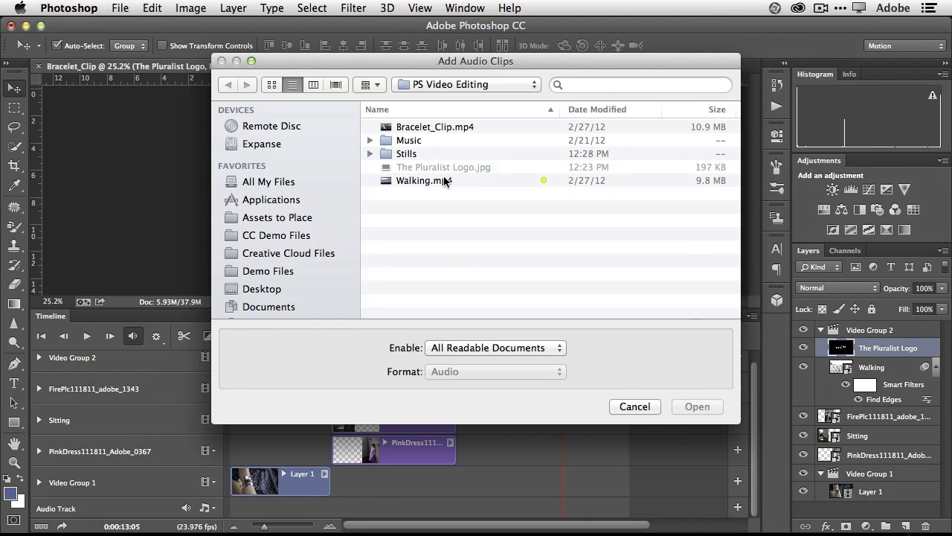
click(370, 141)
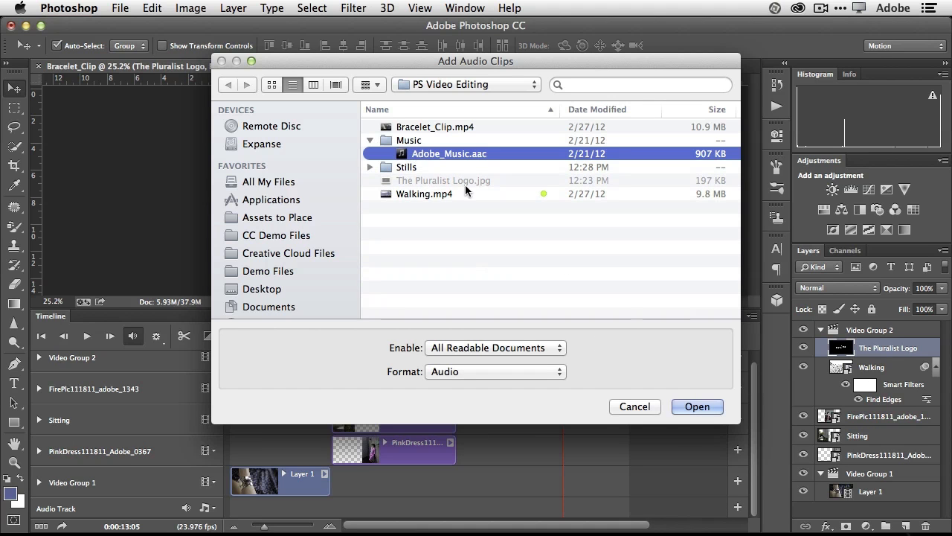
click(421, 154)
key(Return)
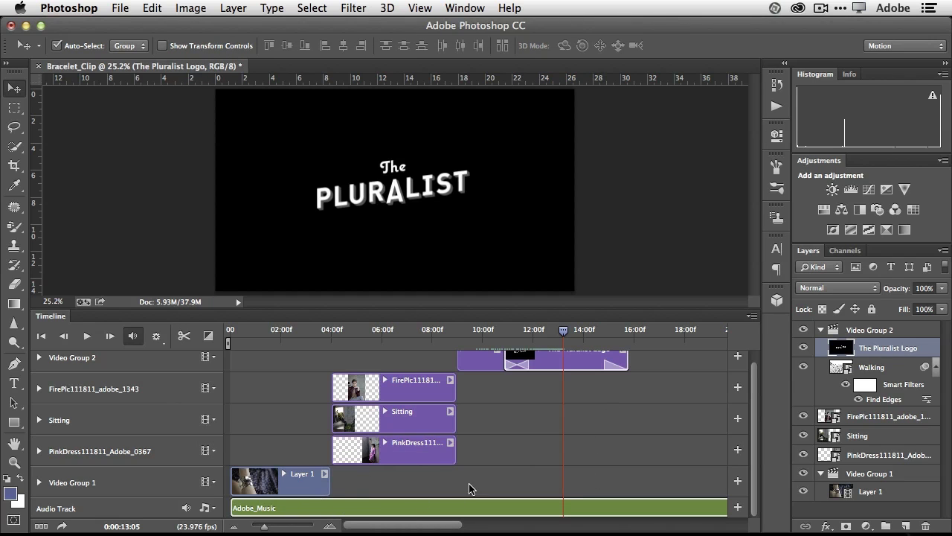
Play the video from its very beginning to check the bracelet clip with the music.
click(269, 333)
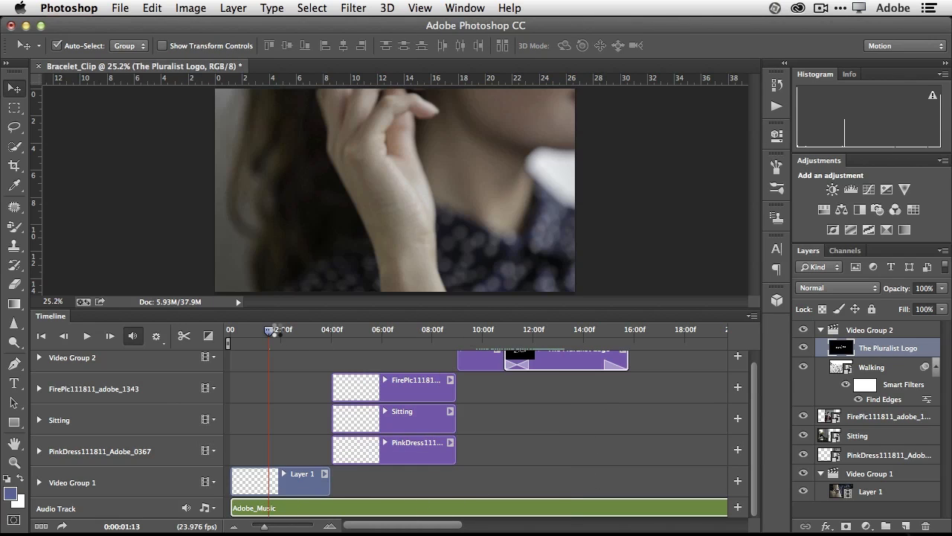
click(227, 335)
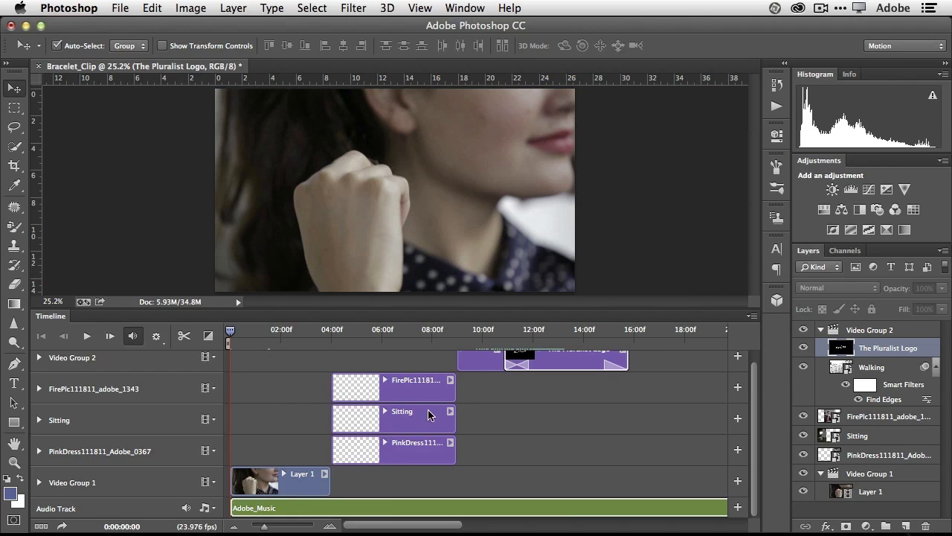
key(space)
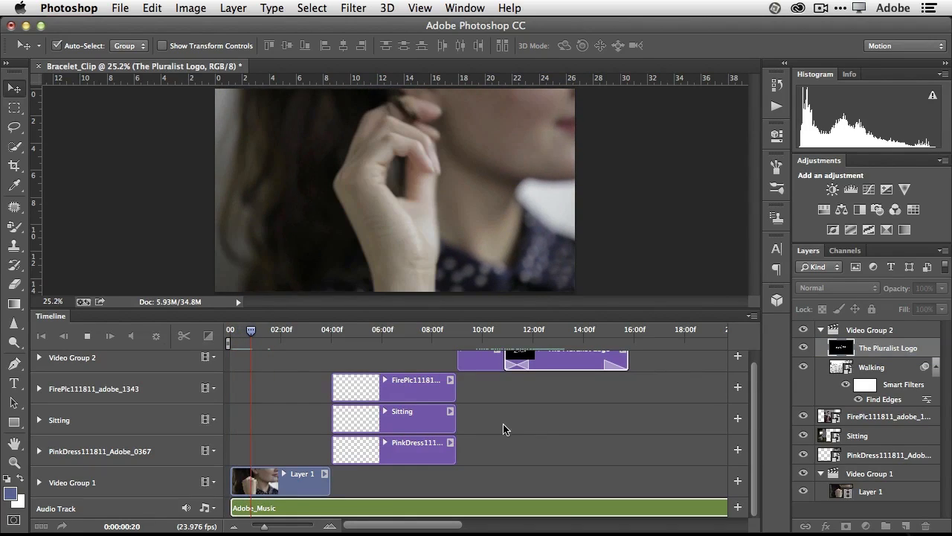
Apply a 1 s Fade With Black to the start of the bracelet clip in Video Group 1, and play the whole video from the beginning.
click(270, 484)
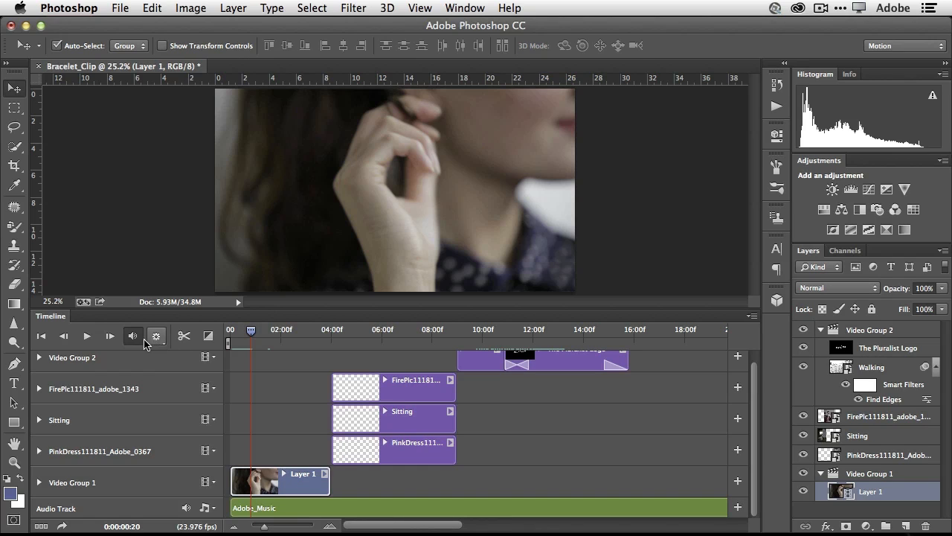
click(209, 335)
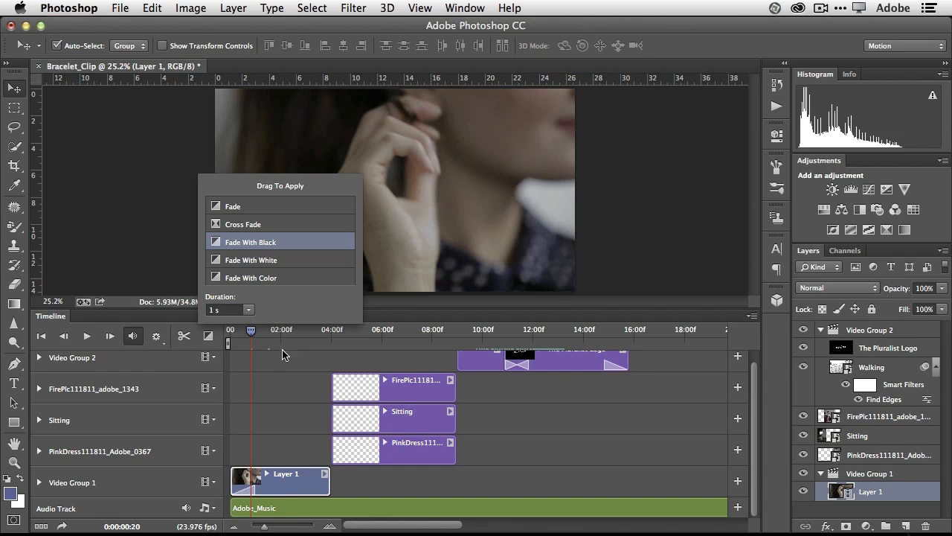
click(253, 334)
drag(253, 334, 228, 334)
key(space)
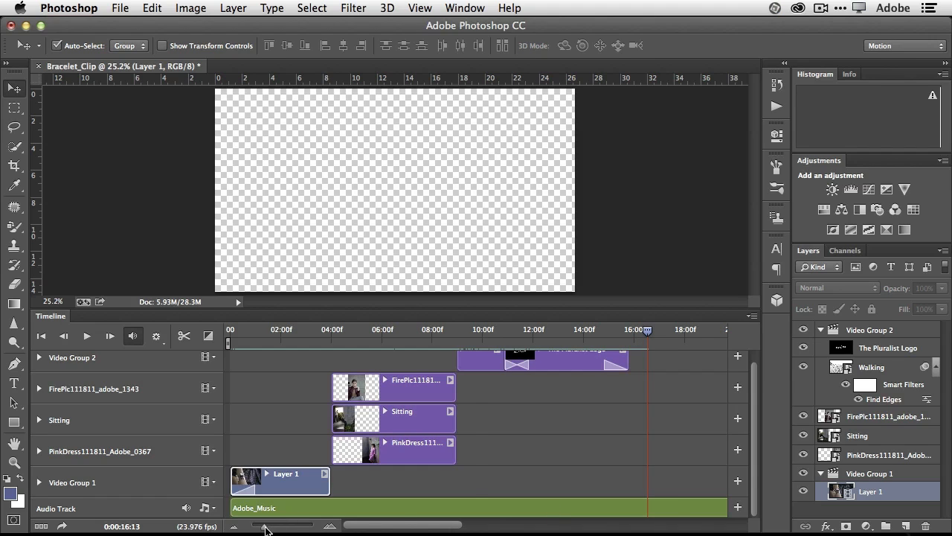
Trim the end of the Adobe_Music clip to match the end of The Pluralist Logo clip.
drag(265, 526, 258, 526)
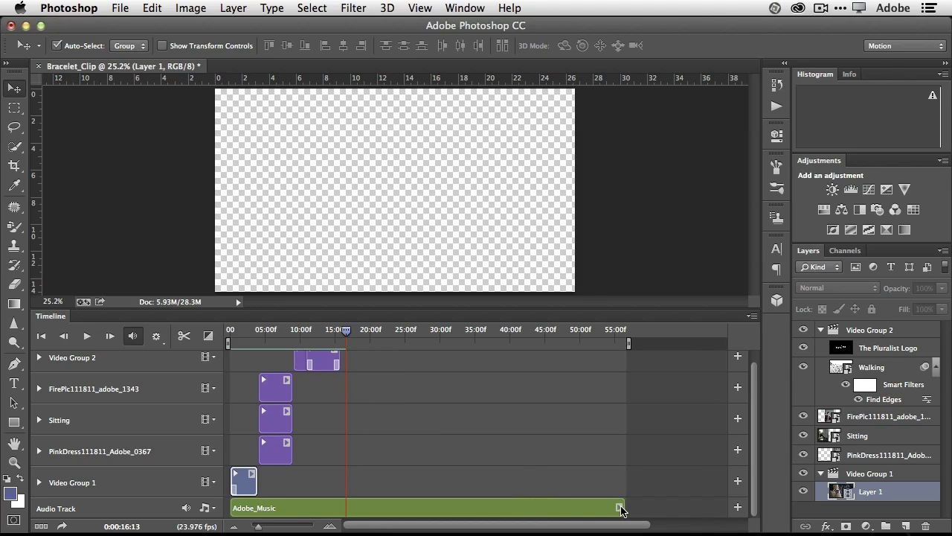
drag(621, 506, 335, 508)
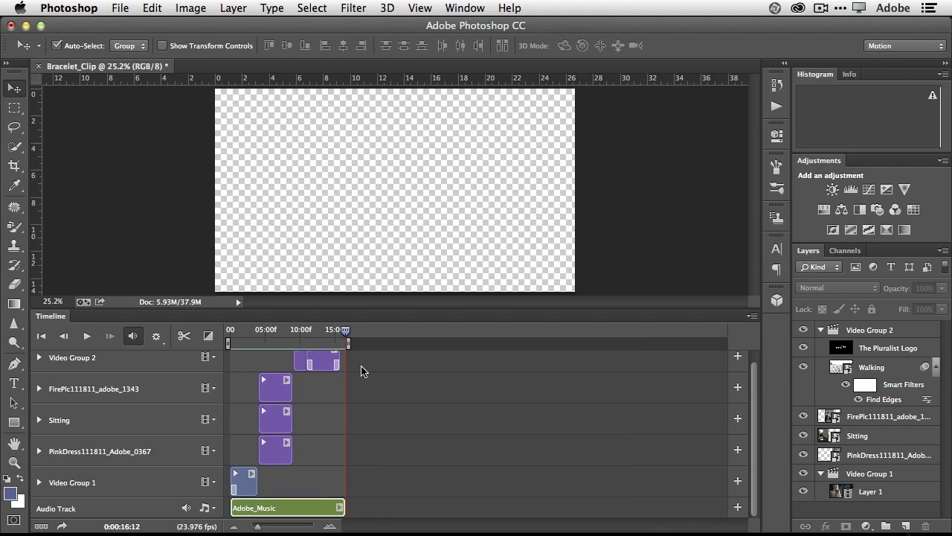
drag(345, 332, 325, 331)
drag(343, 508, 337, 509)
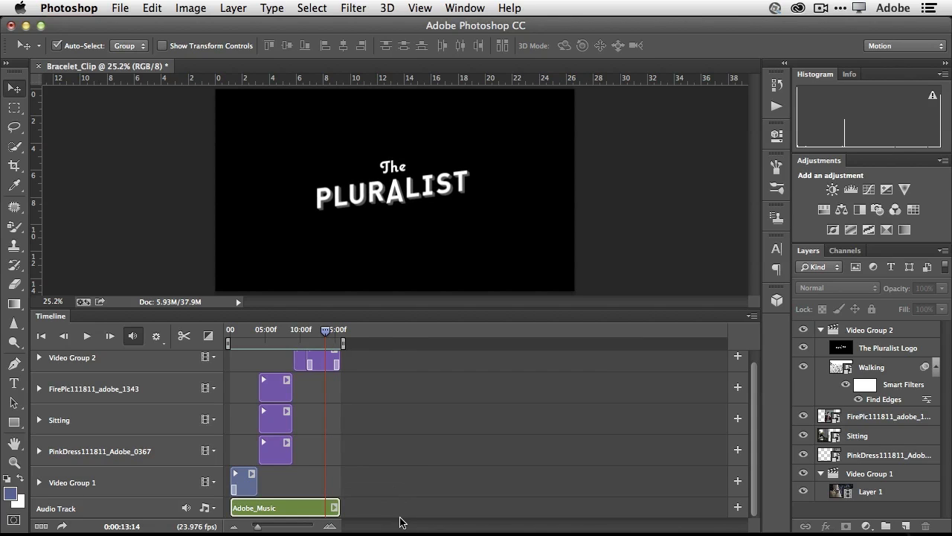
Play back the last seconds of the logo clip to check how the picture and the trimmed music end.
drag(257, 530, 267, 530)
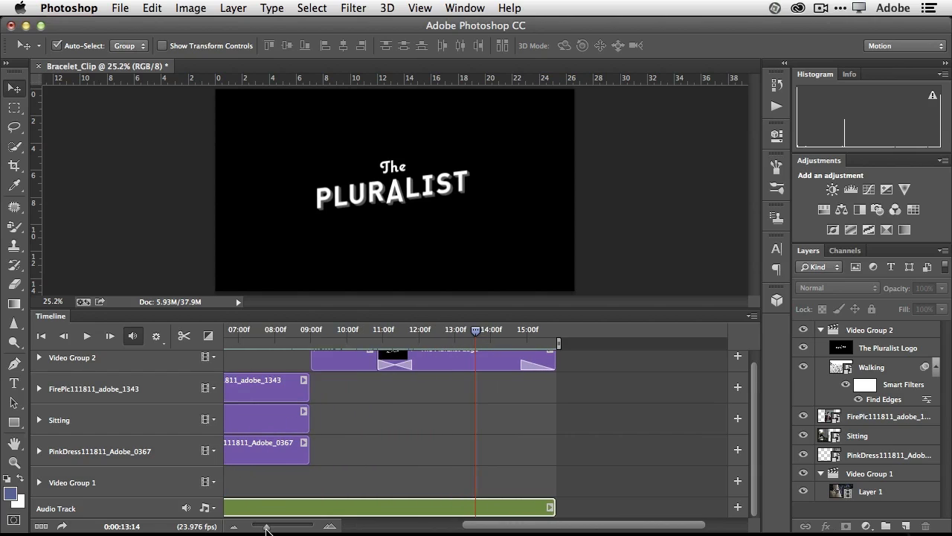
click(498, 344)
key(space)
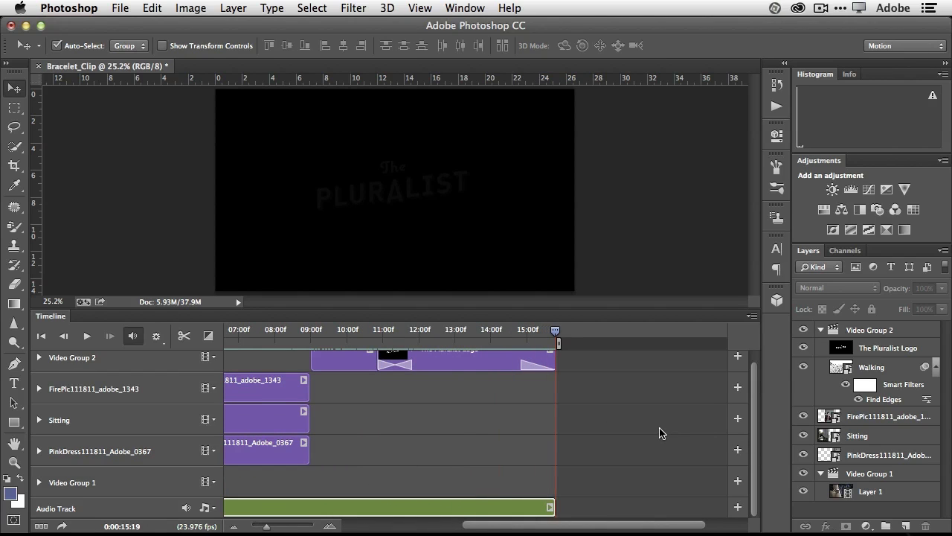
Add a fade-out of 1.04 s to the end of the Adobe_Music clip in the audio track.
click(550, 509)
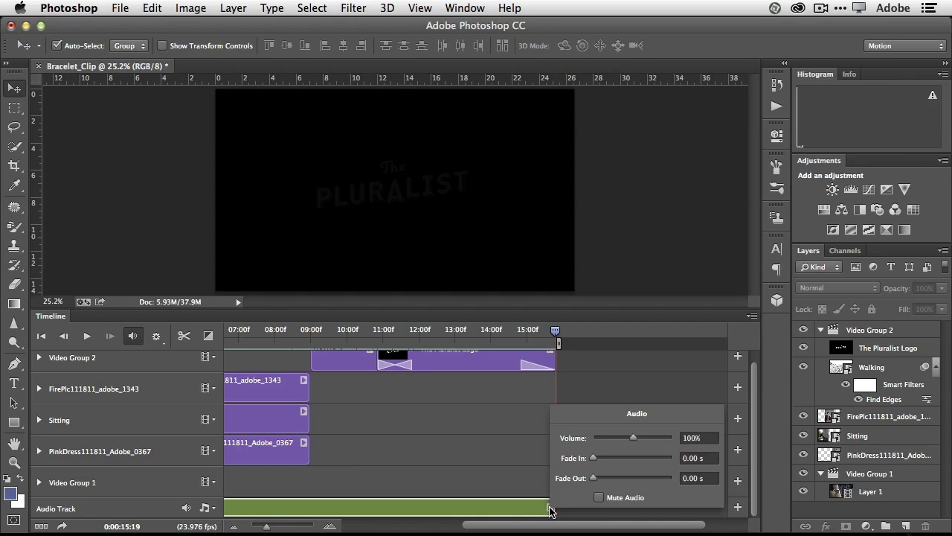
click(529, 512)
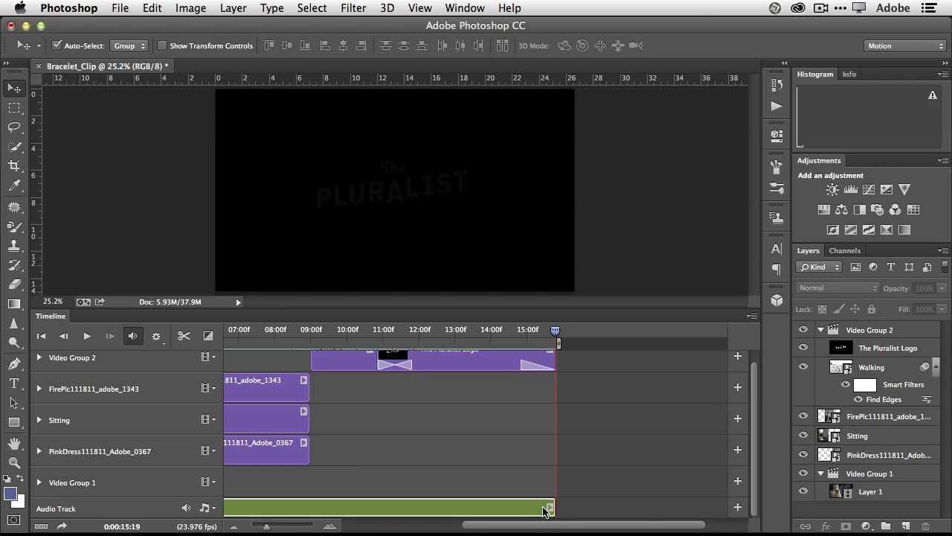
click(550, 509)
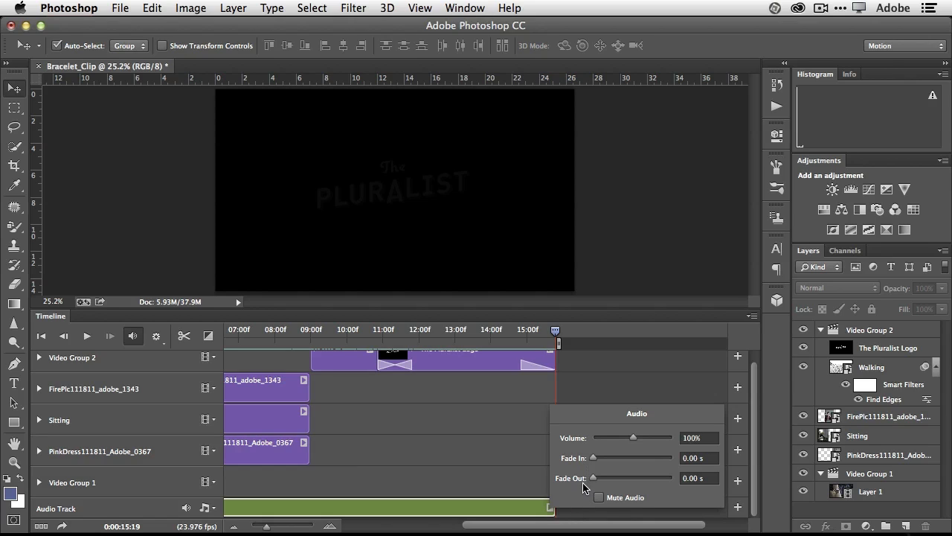
drag(594, 478, 596, 478)
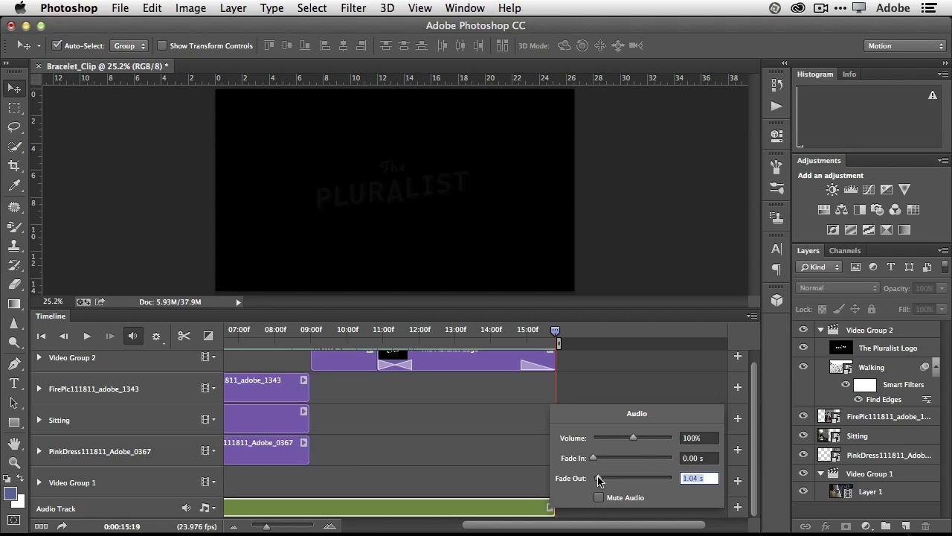
click(492, 464)
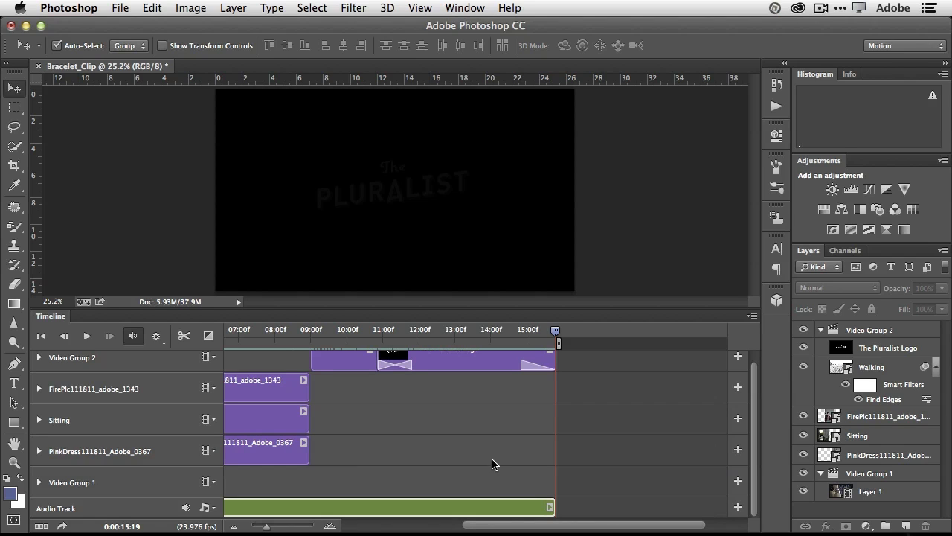
Play the last seconds to check the music's fade-out, and play the video from its very beginning with the whole timeline in view.
click(480, 332)
key(space)
mouse_move(266, 529)
mouse_down()
mouse_move(241, 530)
mouse_move(262, 529)
mouse_up()
scroll(278, 395, left, 3)
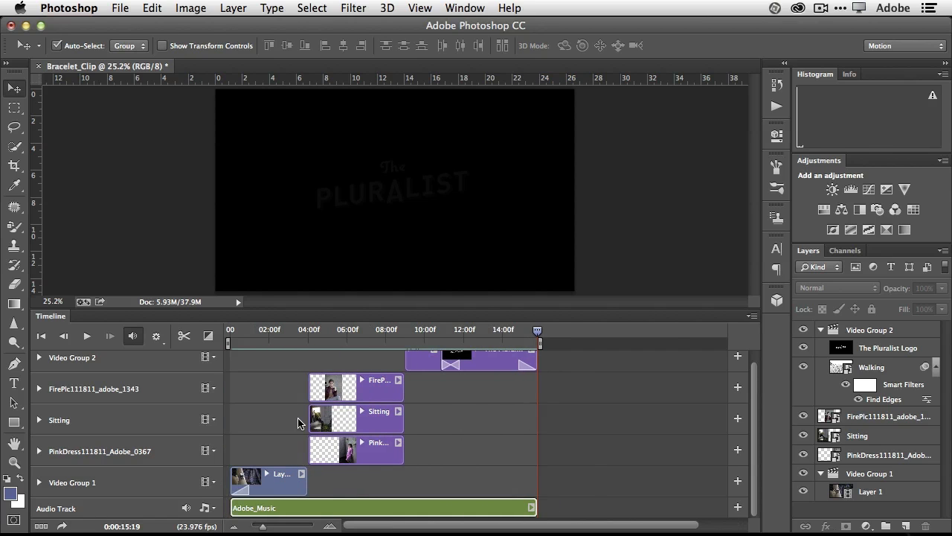
drag(380, 338, 220, 336)
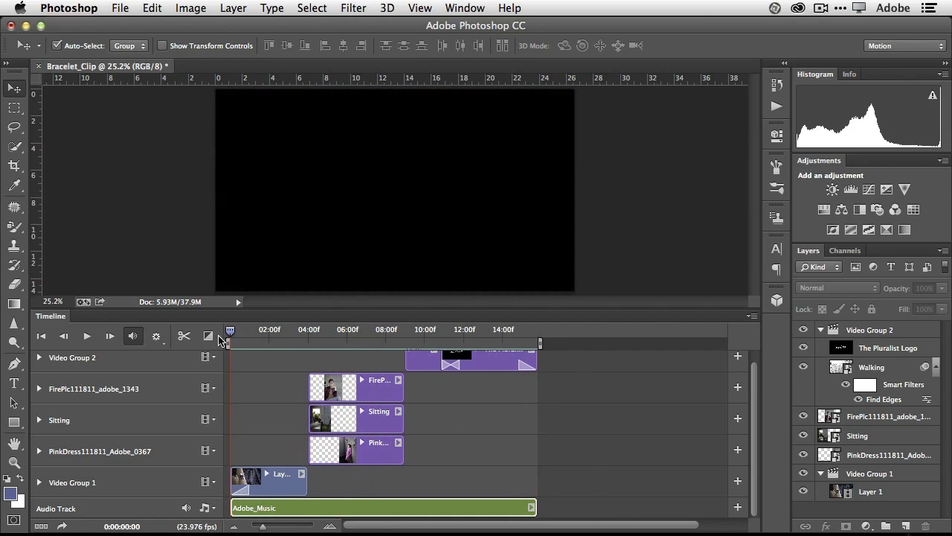
key(space)
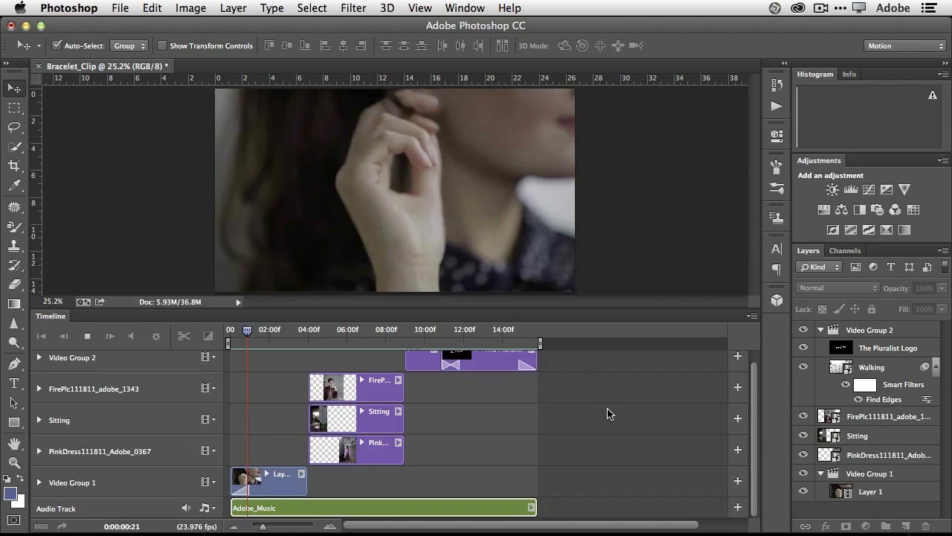
key(space)
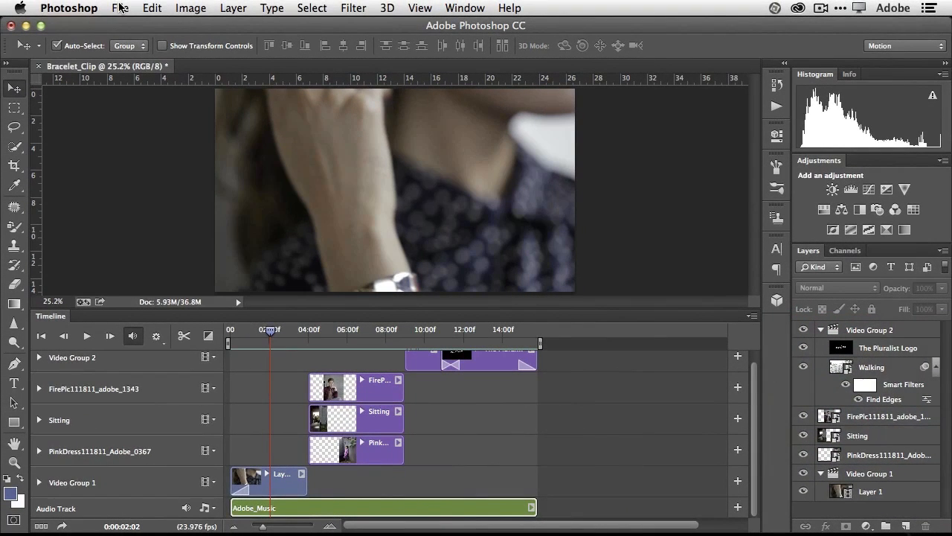
Start a Render Video export and choose Adobe Media Encoder instead of an image sequence.
click(116, 8)
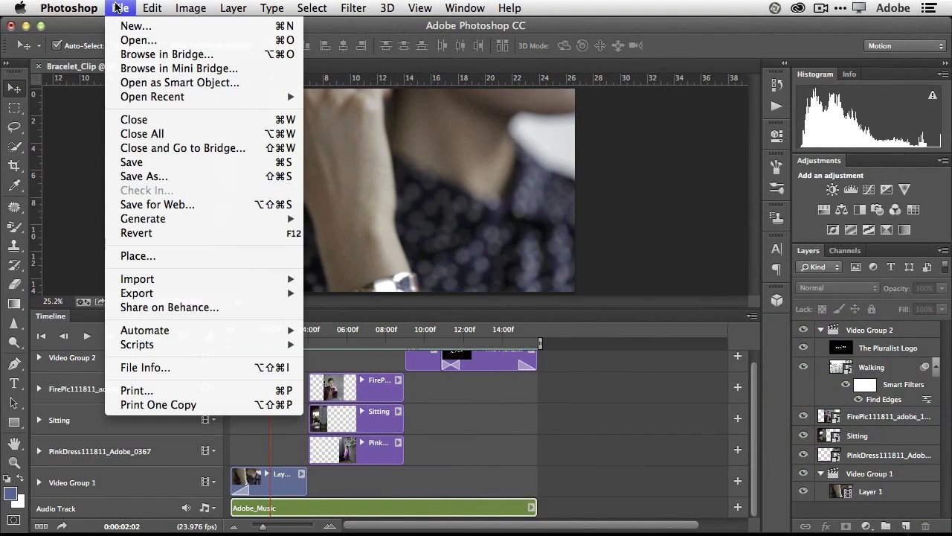
mouse_move(199, 295)
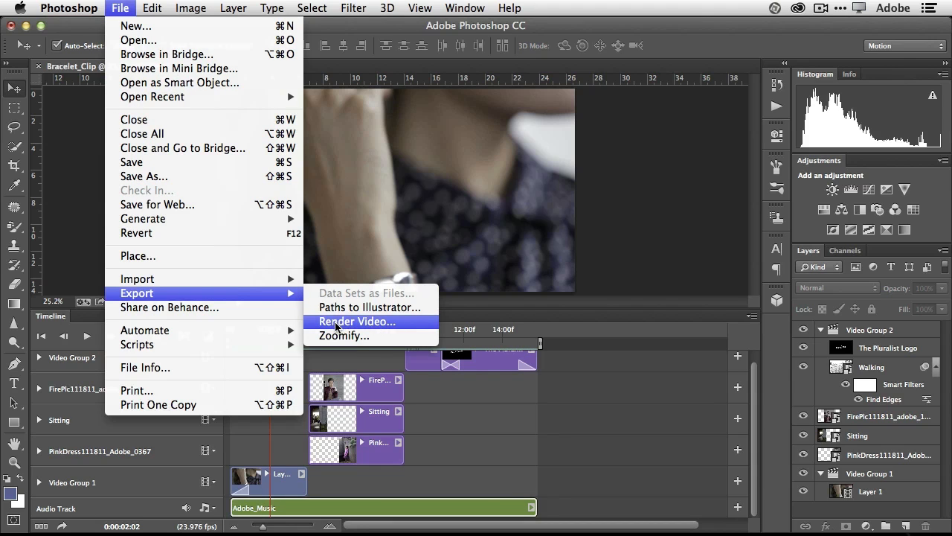
click(363, 324)
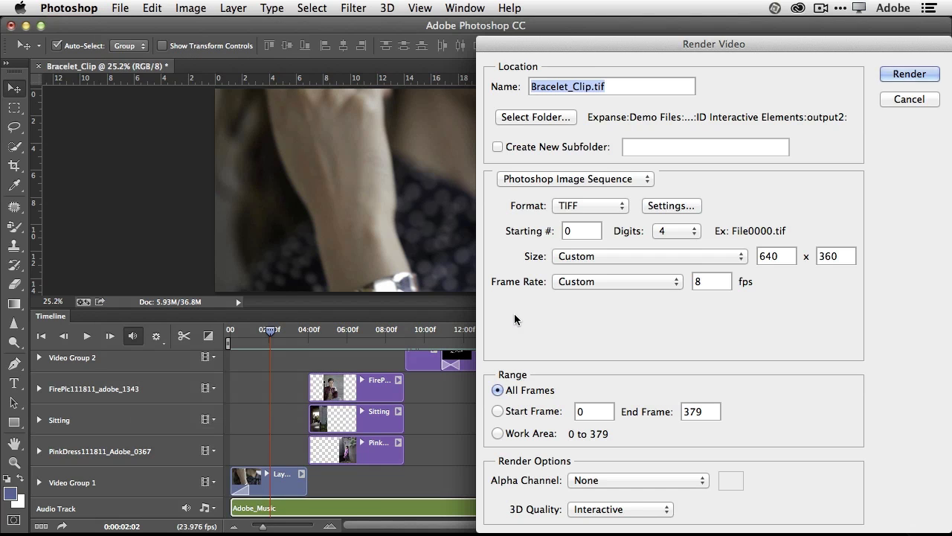
click(554, 183)
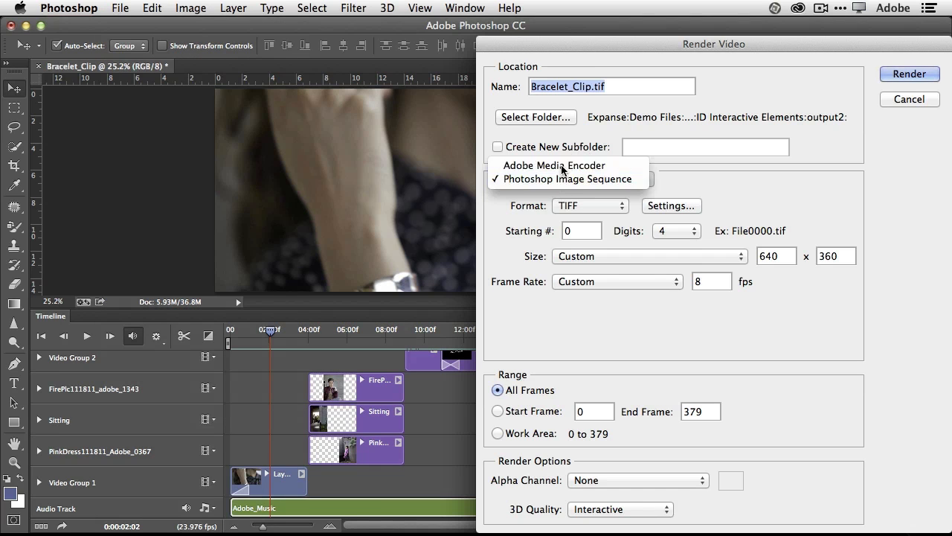
click(555, 166)
drag(609, 44, 313, 25)
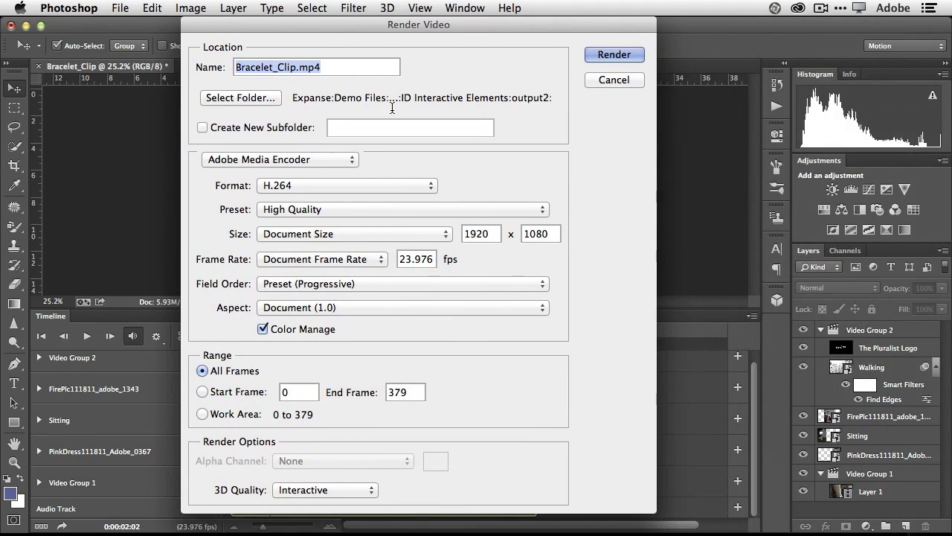
Name the rendered output file PluralistVideo.mp4.
drag(297, 68, 194, 63)
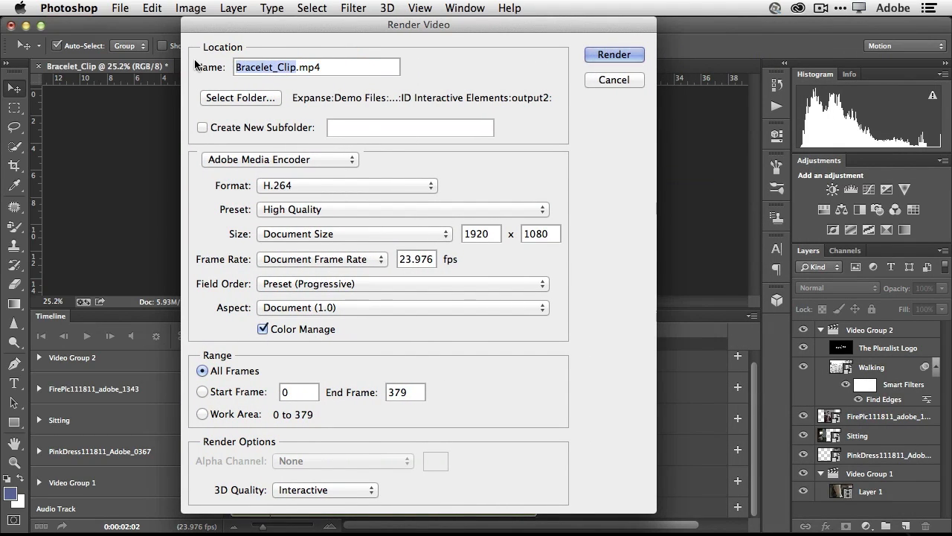
text(Pluralist)
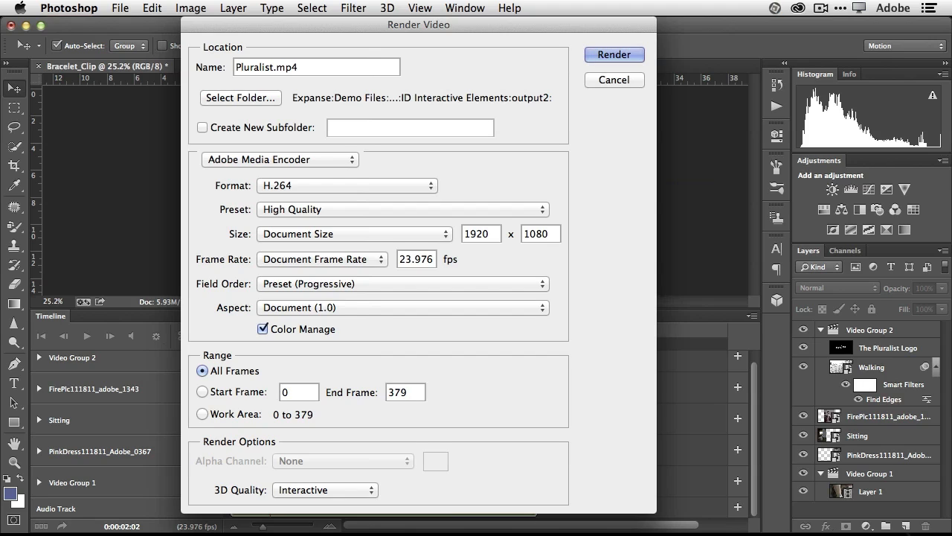
text(Video)
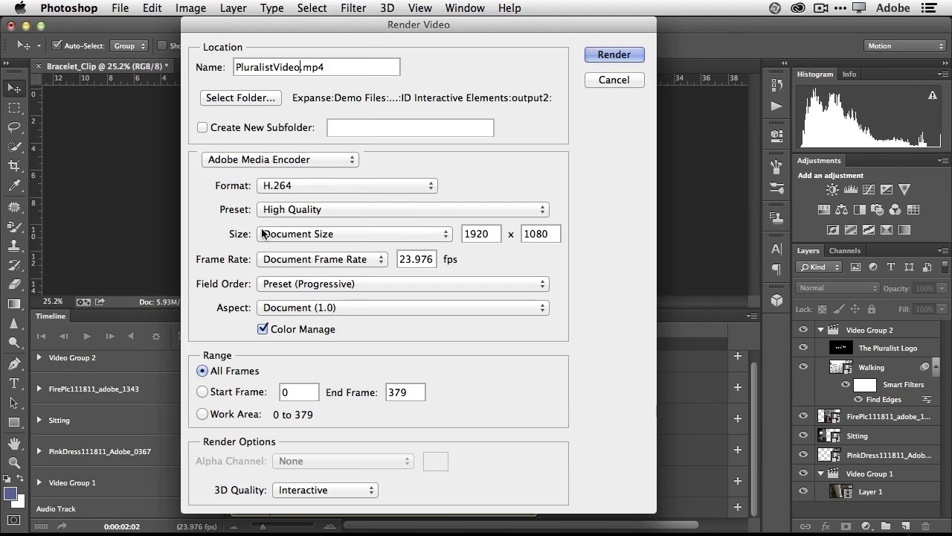
Set the render preset to YouTube HD 1080p 29.97 and render the video.
click(343, 209)
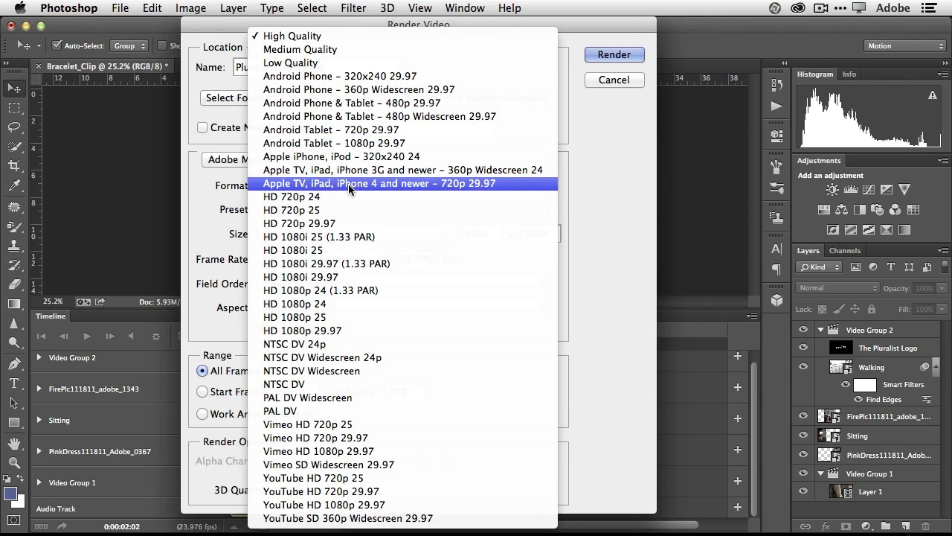
click(421, 505)
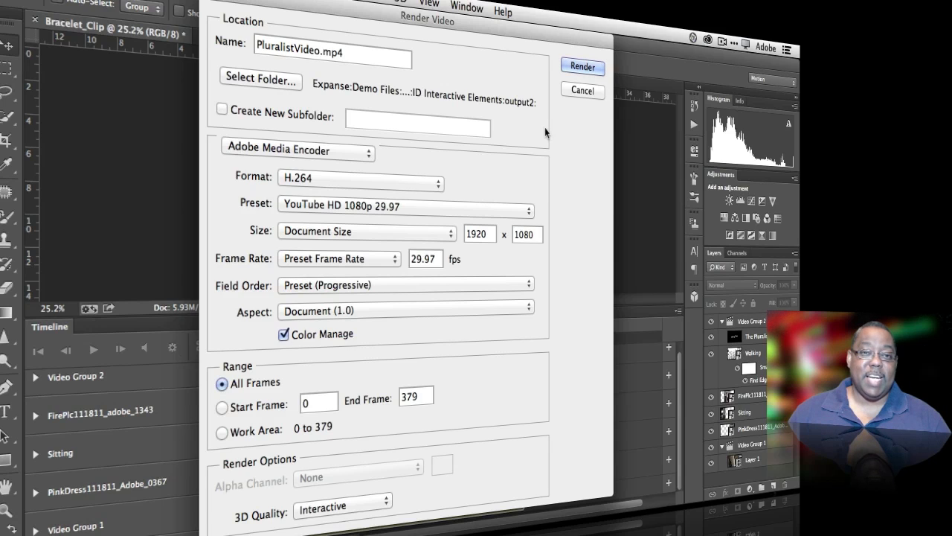
click(577, 69)
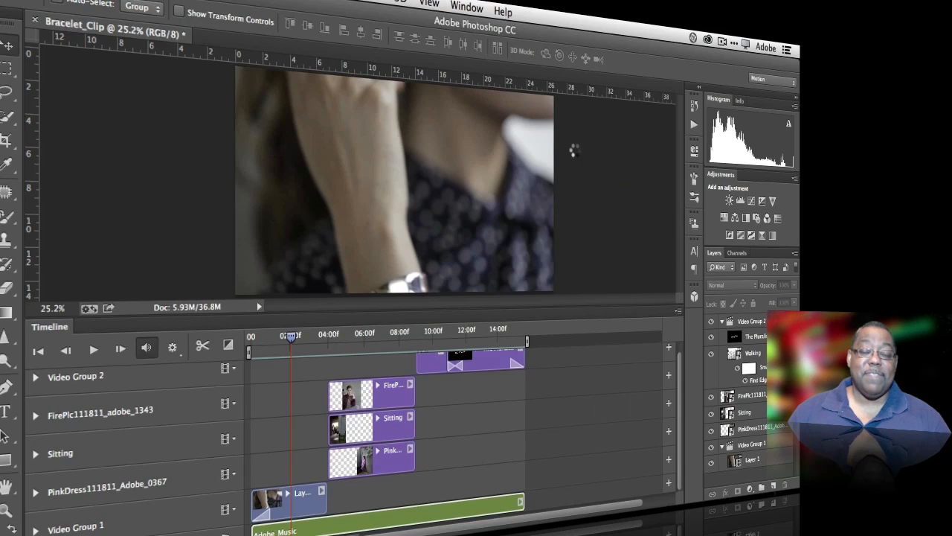